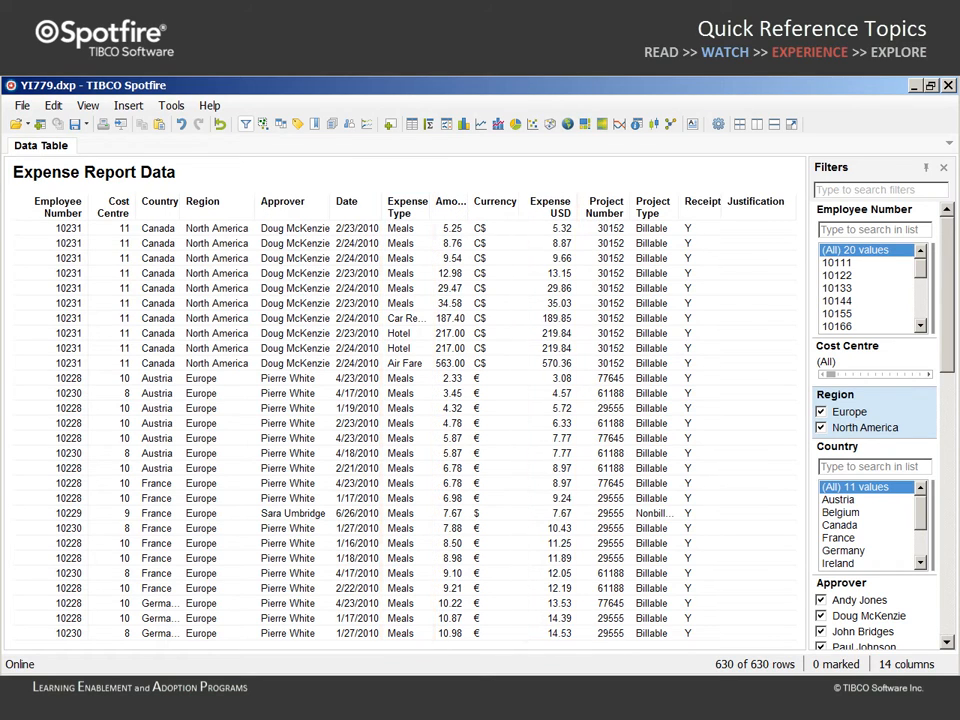
- Add a new page to the analysis and insert a combination chart on it
{"action": "right_click", "coordinate": [42, 148]}
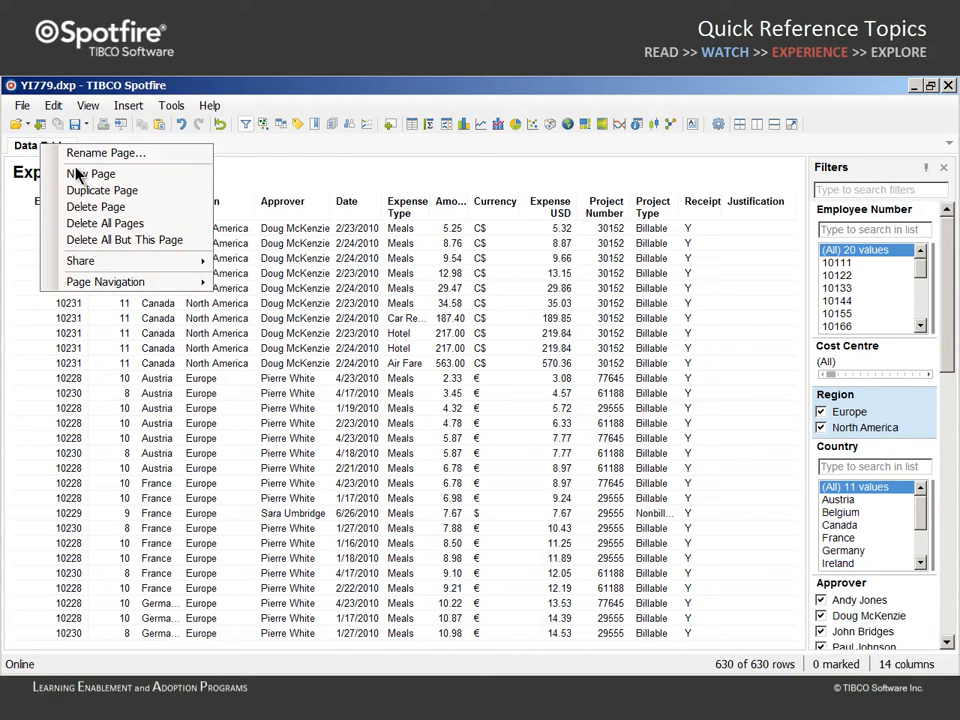
{"action": "left_click", "coordinate": [80, 174]}
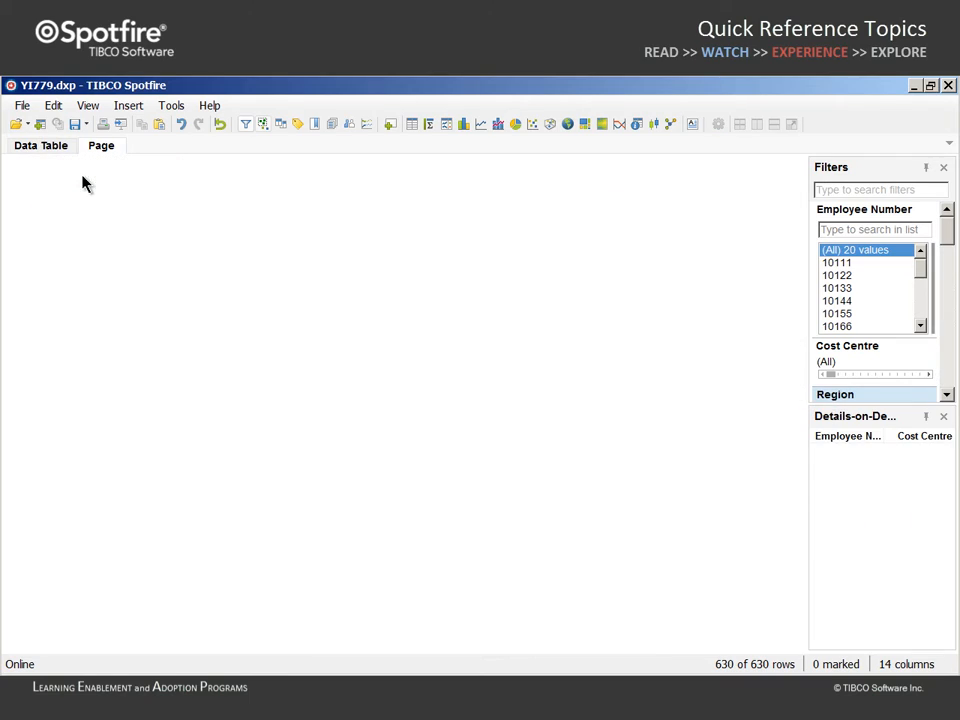
{"action": "left_click", "coordinate": [499, 124]}
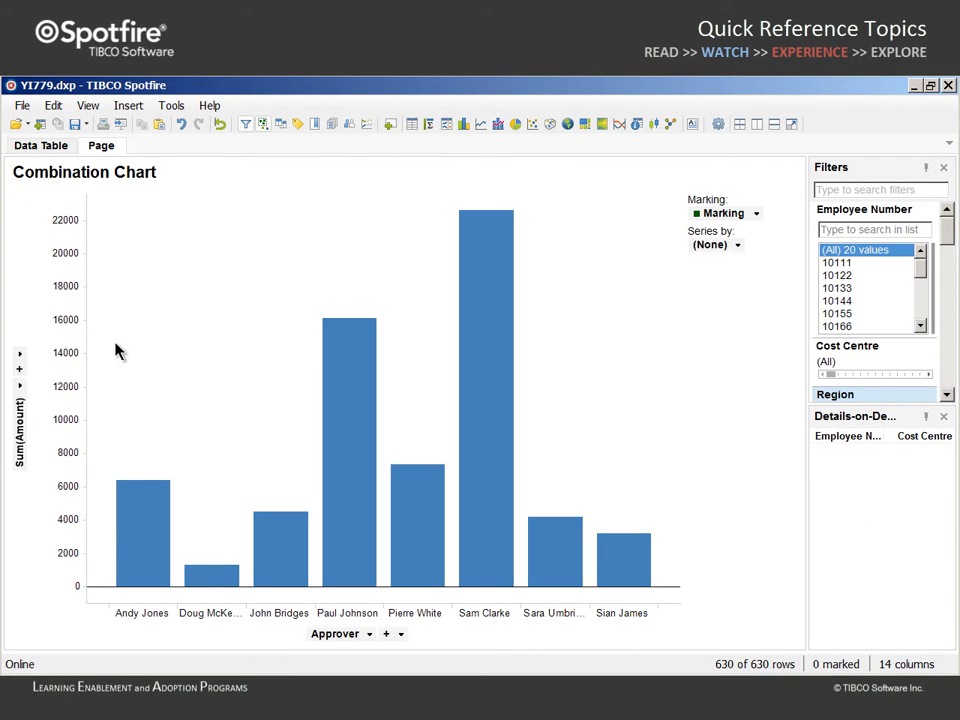
- Set the chart's Y-axis to the sum of Expense USD and its X-axis to Expense Type
{"action": "left_click", "coordinate": [20, 400]}
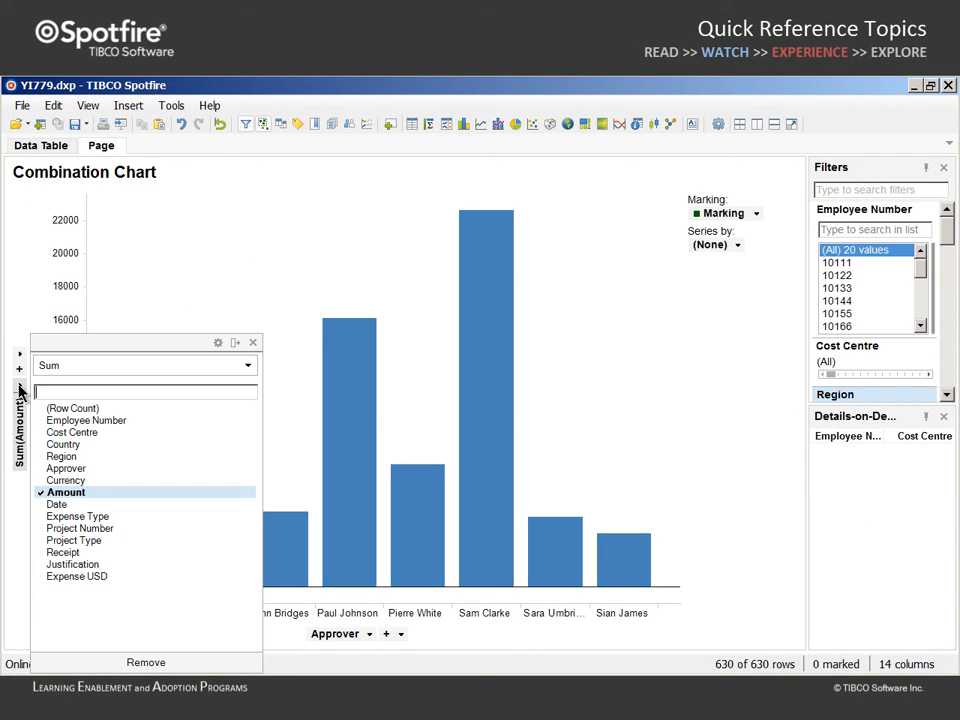
{"action": "left_click", "coordinate": [64, 577]}
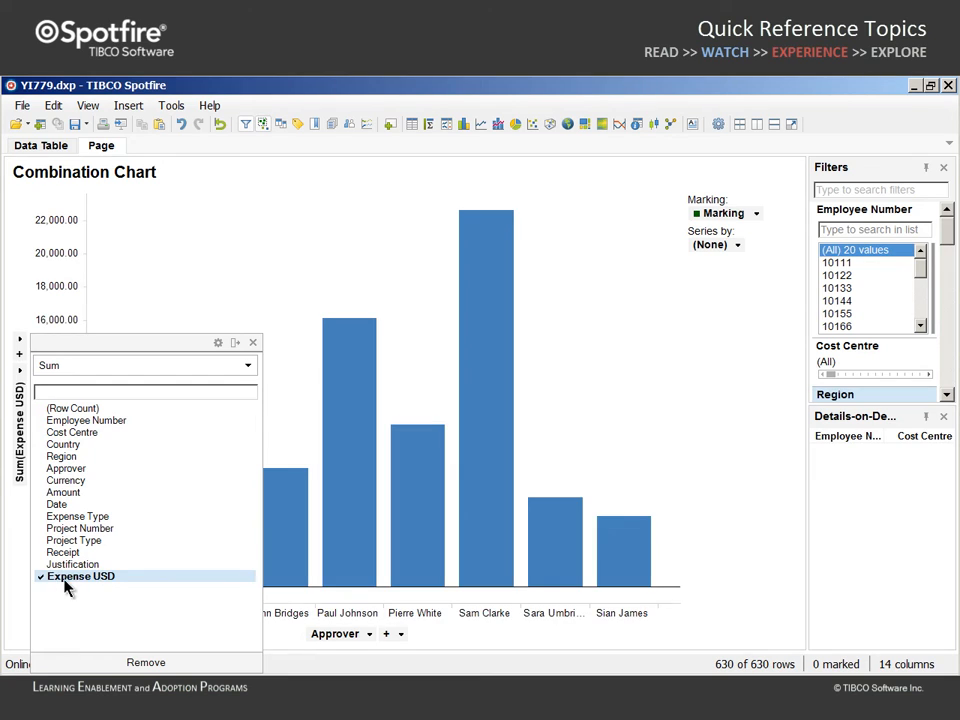
{"action": "left_click", "coordinate": [369, 634]}
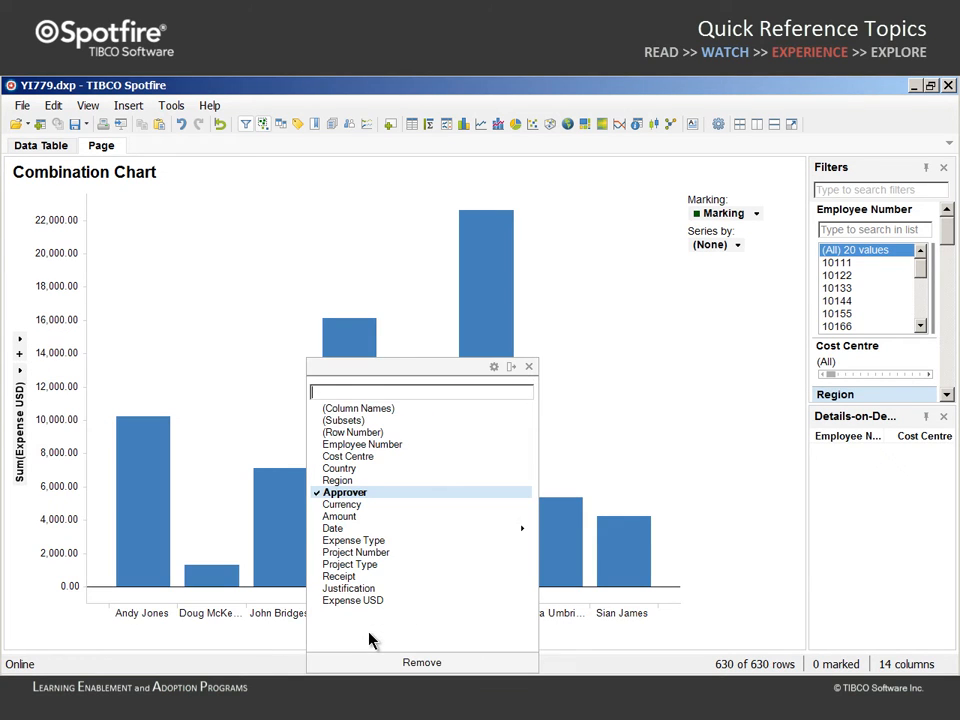
{"action": "left_click", "coordinate": [366, 543]}
{"action": "left_click", "coordinate": [529, 366]}
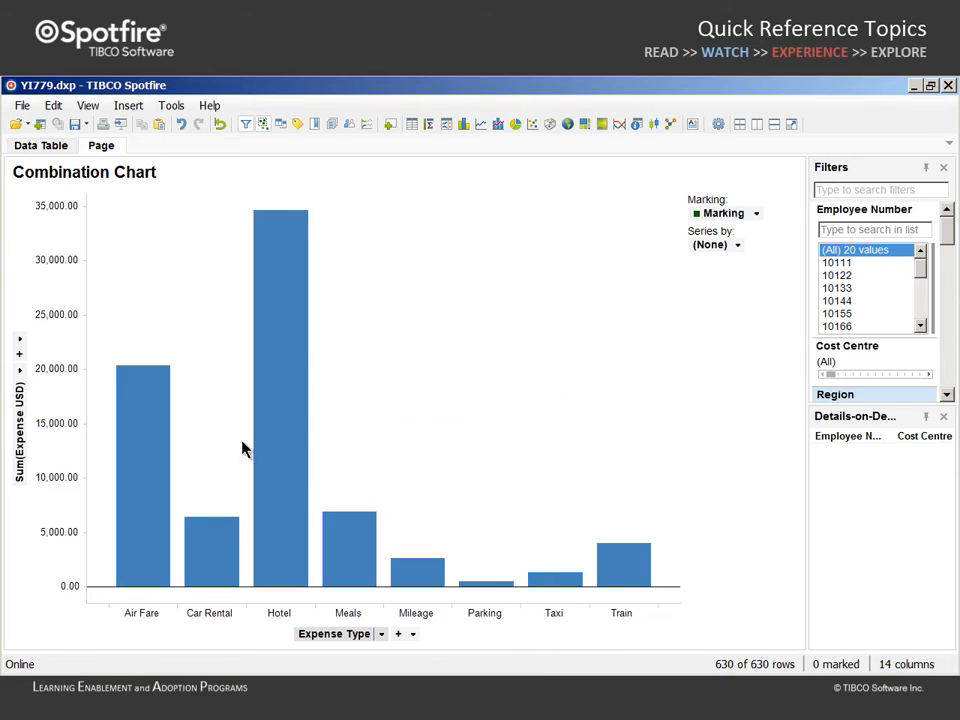
- Add Expense USD to the Y-axis a second time, aggregated as Cumulative Sum, and show that series as a line
{"action": "left_click", "coordinate": [19, 355]}
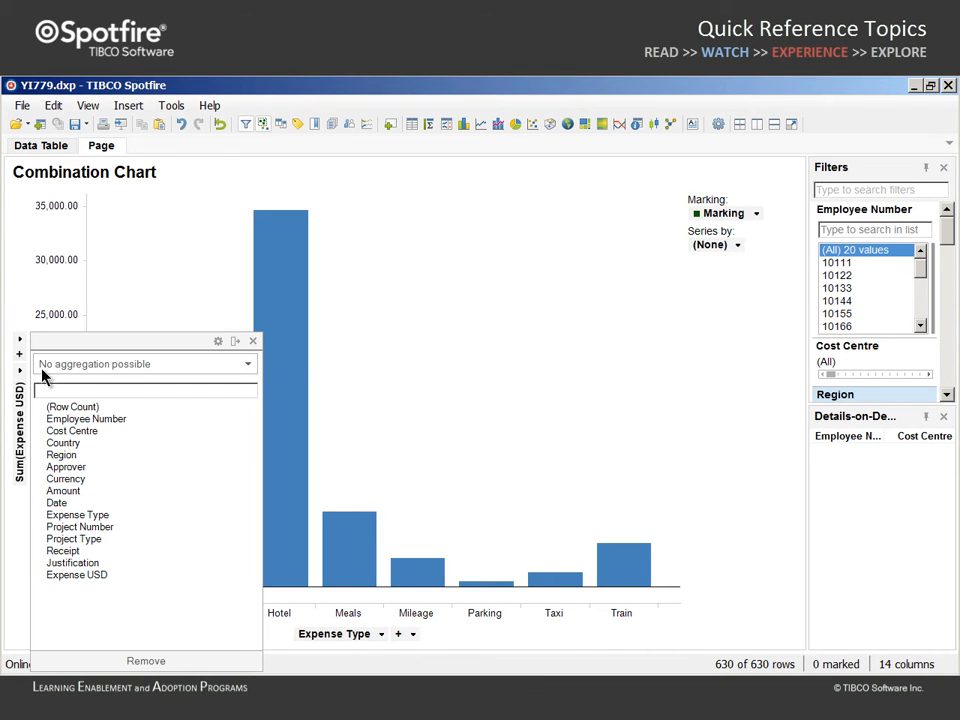
{"action": "left_click", "coordinate": [70, 576]}
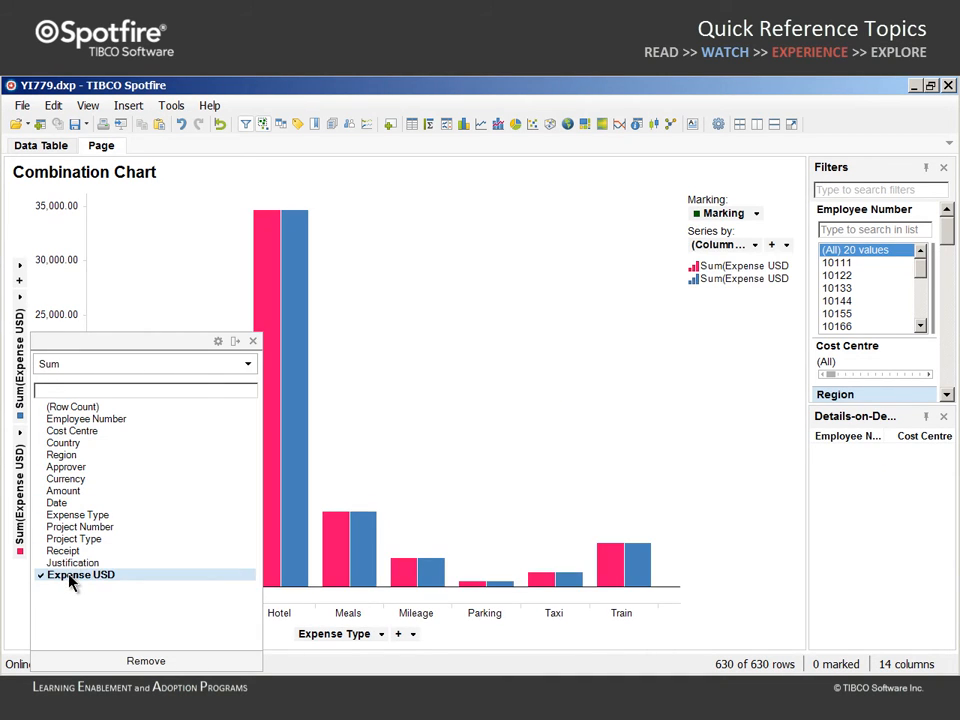
{"action": "left_click", "coordinate": [247, 364]}
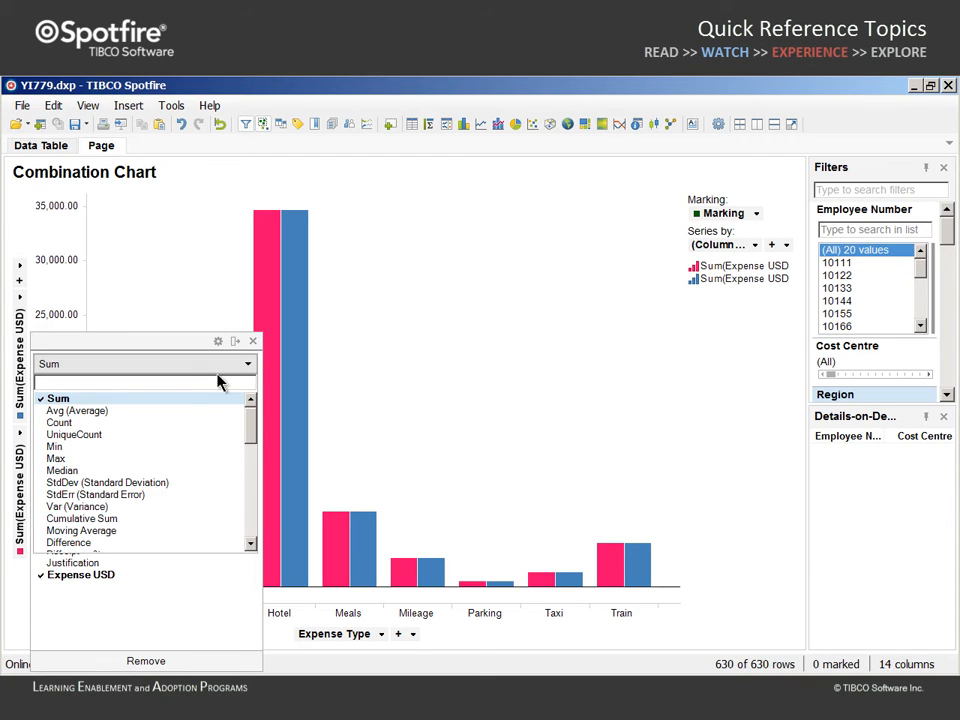
{"action": "left_click", "coordinate": [110, 518]}
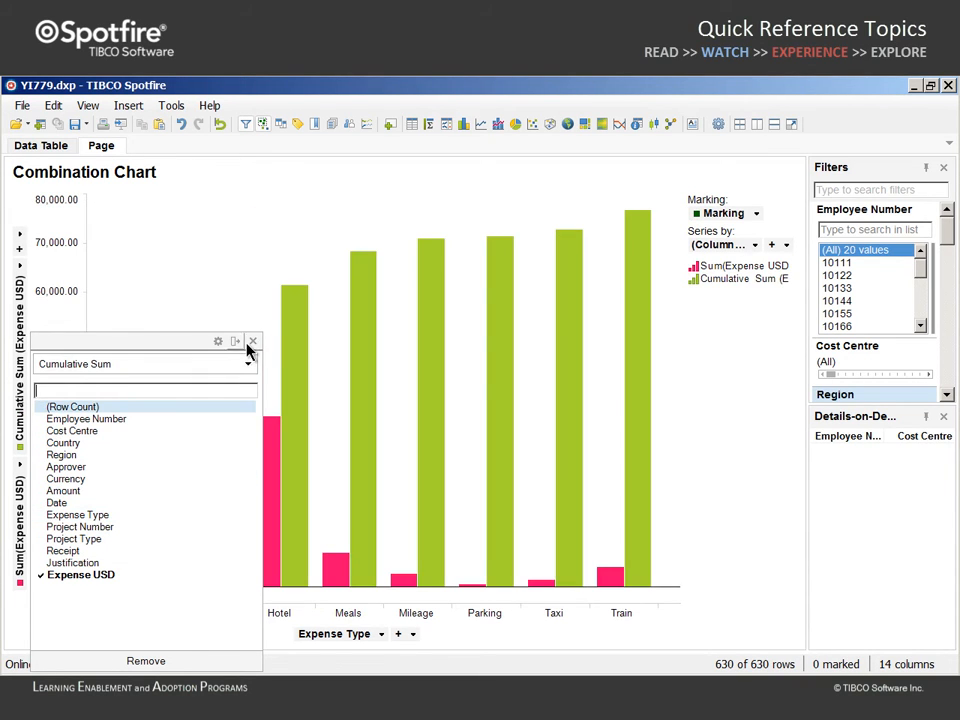
{"action": "left_click", "coordinate": [252, 342]}
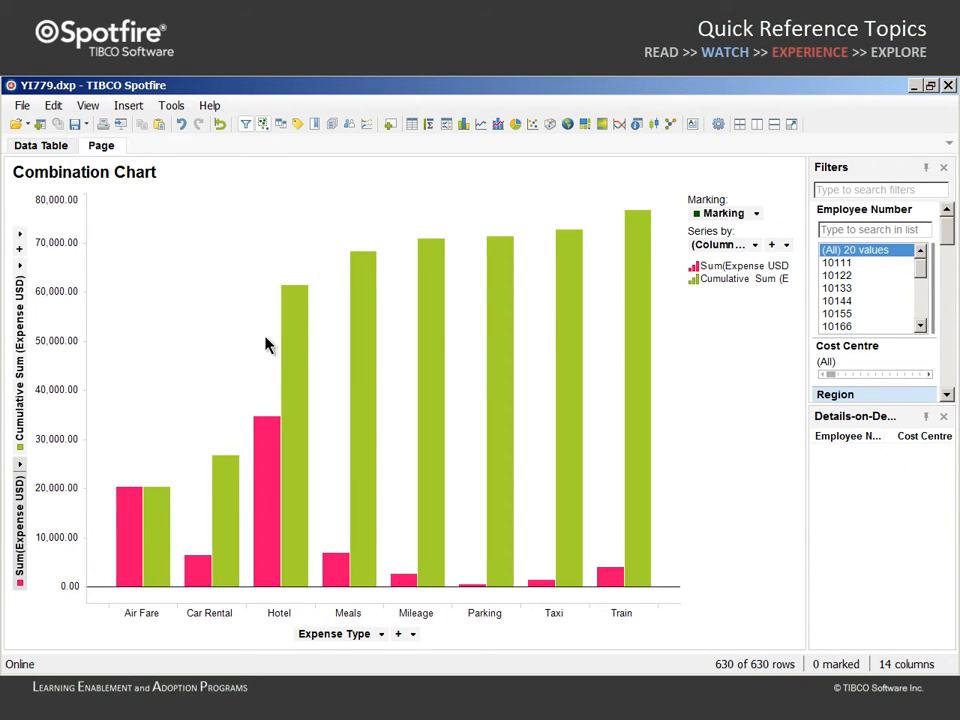
{"action": "left_click", "coordinate": [697, 282]}
{"action": "left_click", "coordinate": [714, 317]}
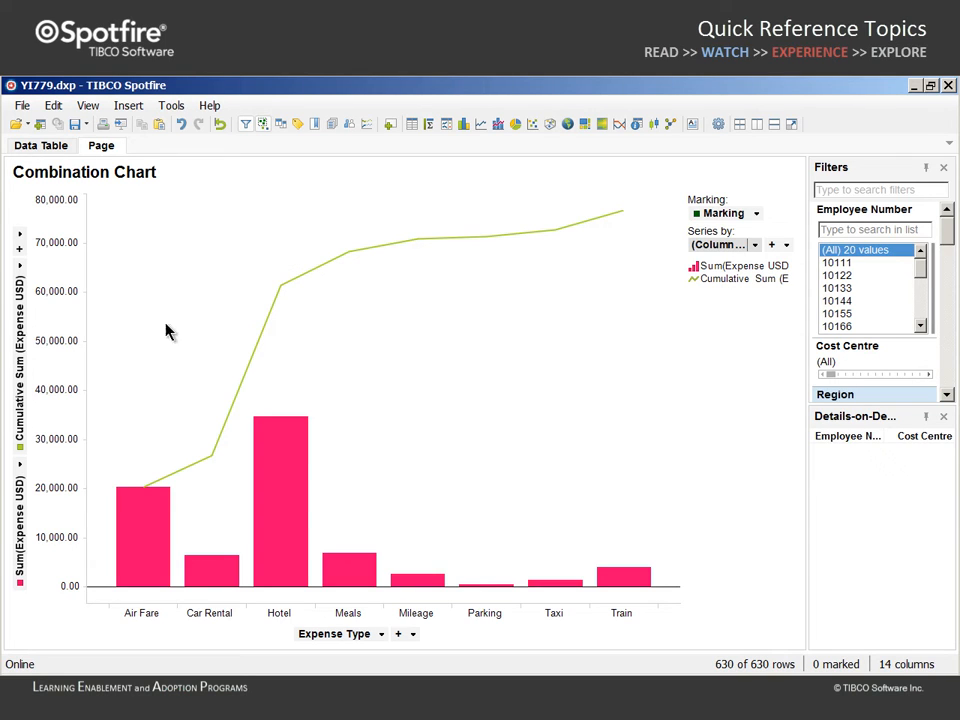
- Edit the cumulative series' expression to divide its running total by Sum([Value]) OVER (All([Axis.X])), and apply it
{"action": "left_click", "coordinate": [22, 267]}
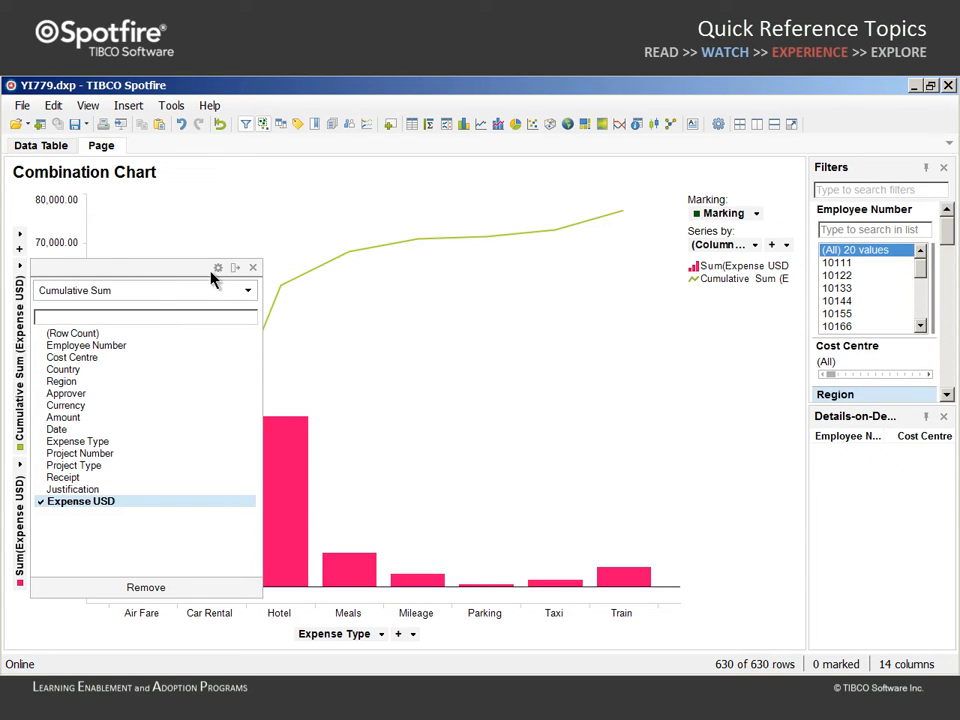
{"action": "left_click", "coordinate": [236, 268]}
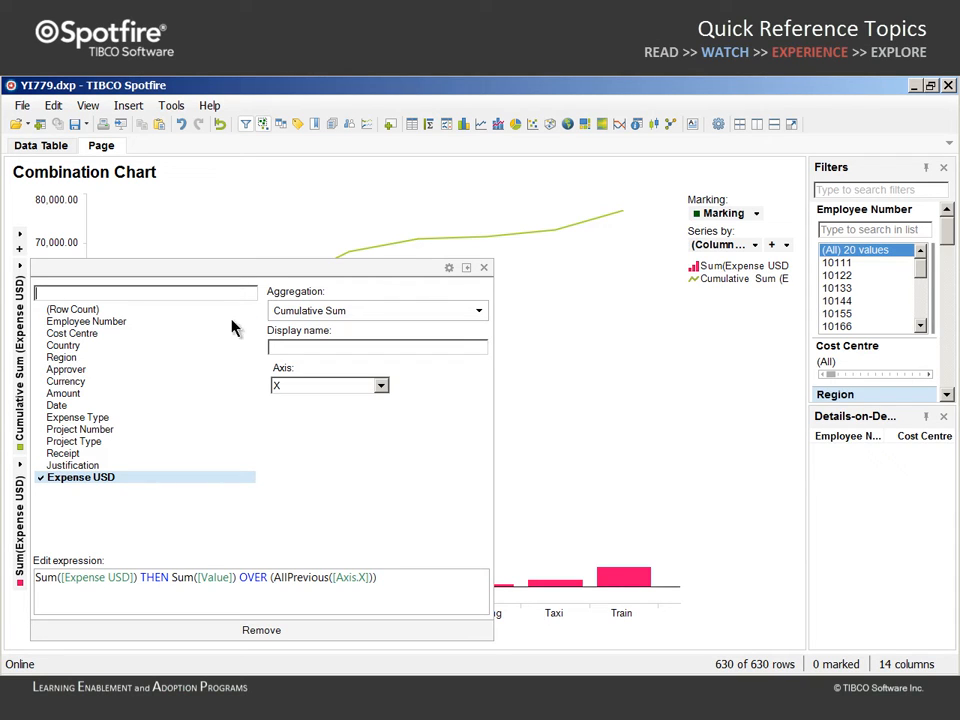
{"action": "left_click_drag", "start_coordinate": [383, 577], "coordinate": [176, 583]}
{"action": "key", "text": "ctrl+c"}
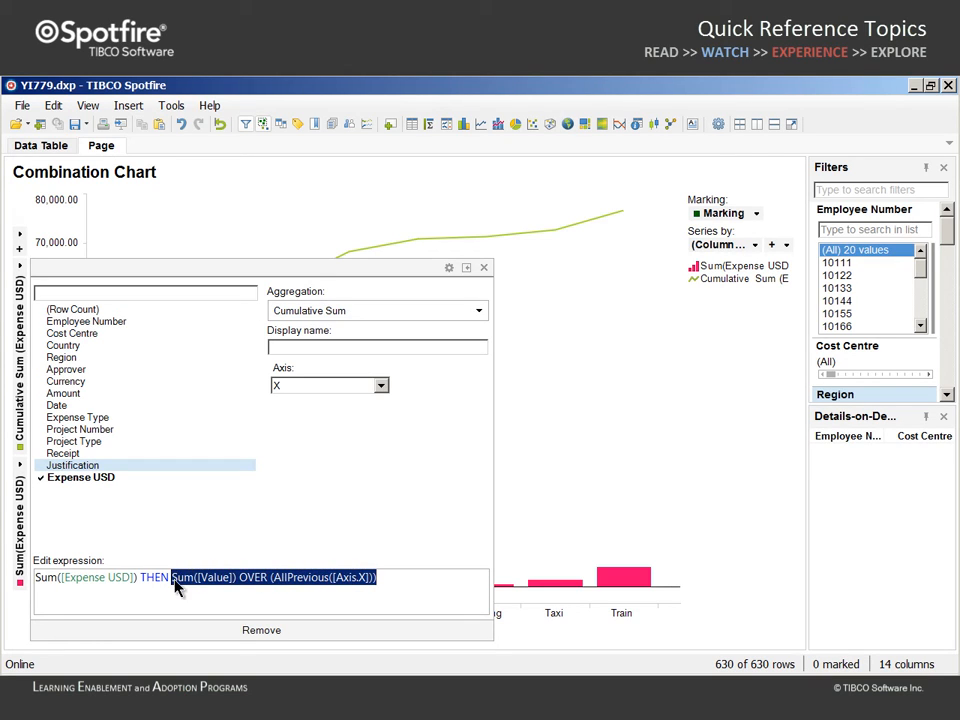
{"action": "left_click", "coordinate": [386, 577]}
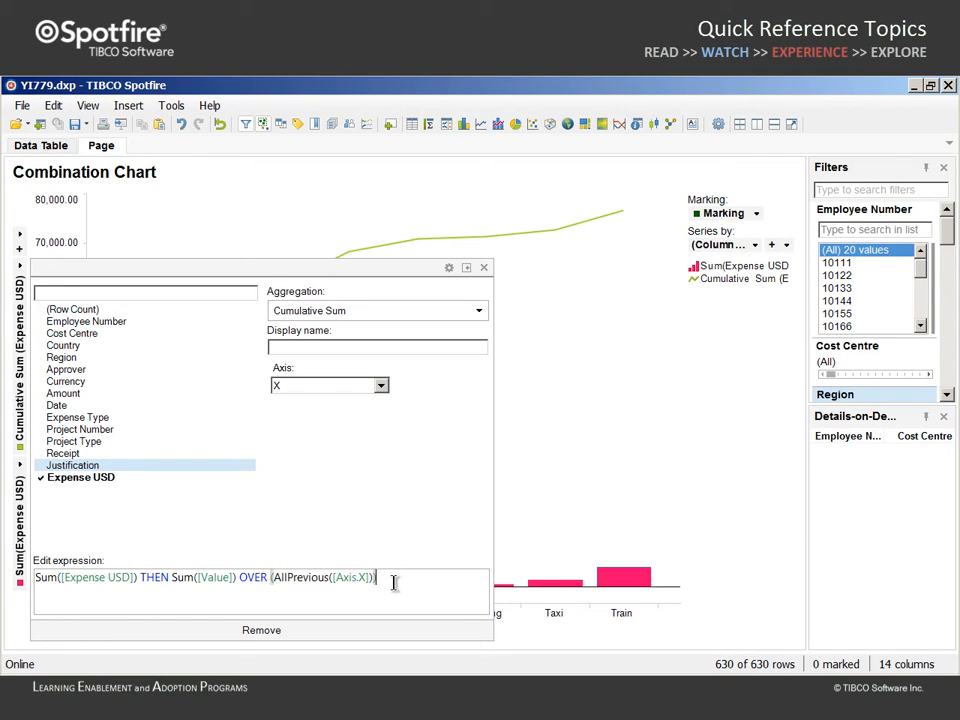
{"action": "type", "text": "/"}
{"action": "key", "text": "Return"}
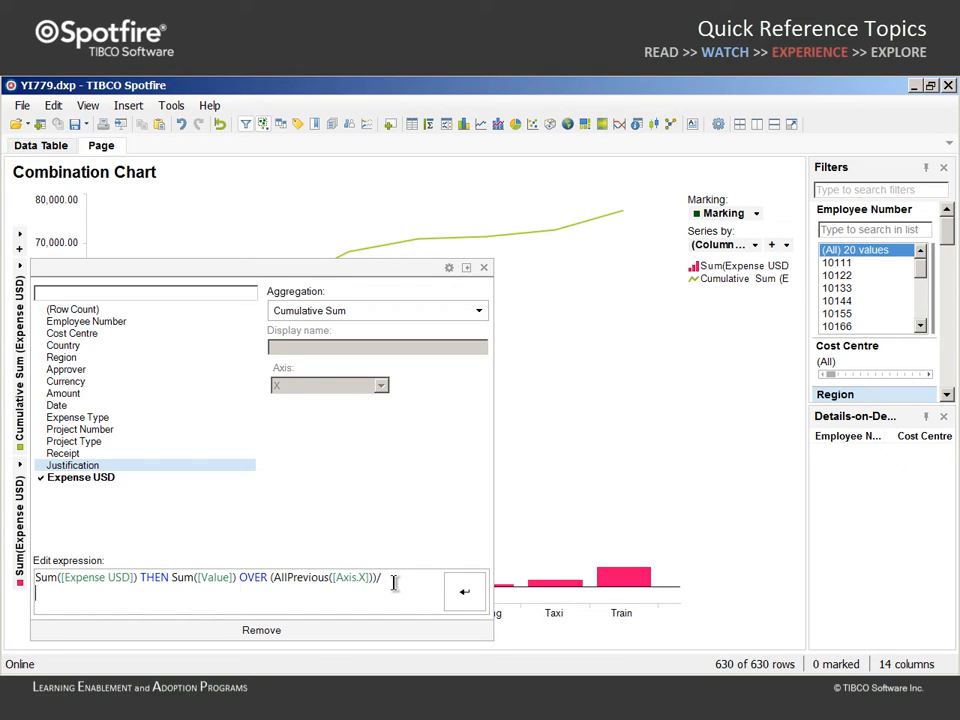
{"action": "key", "text": "ctrl+v"}
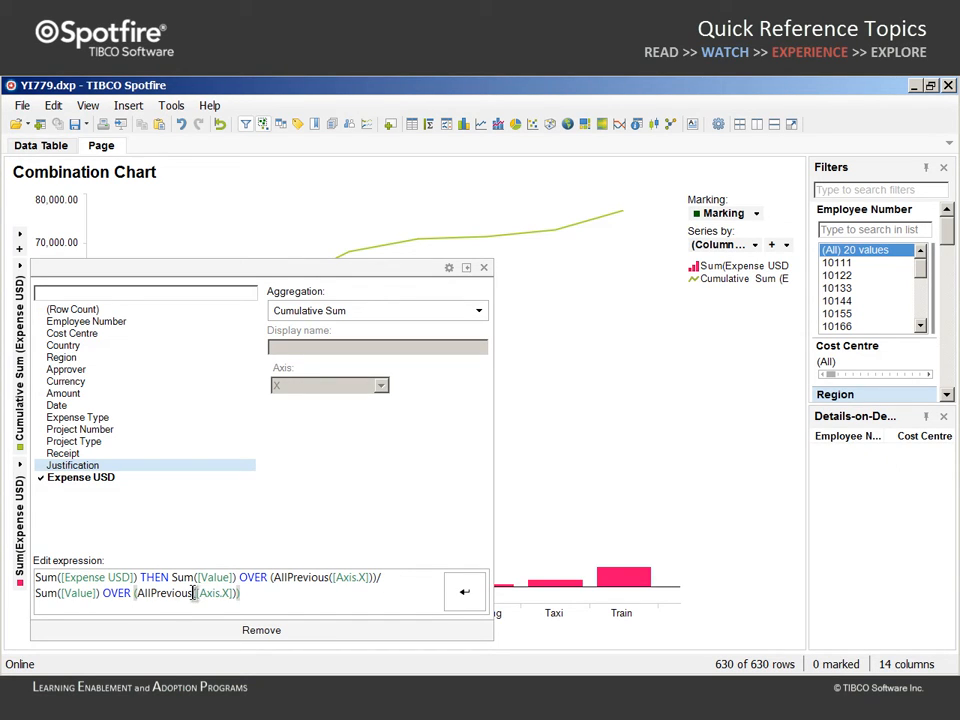
{"action": "left_click_drag", "start_coordinate": [193, 592], "coordinate": [150, 593]}
{"action": "key", "text": "Delete"}
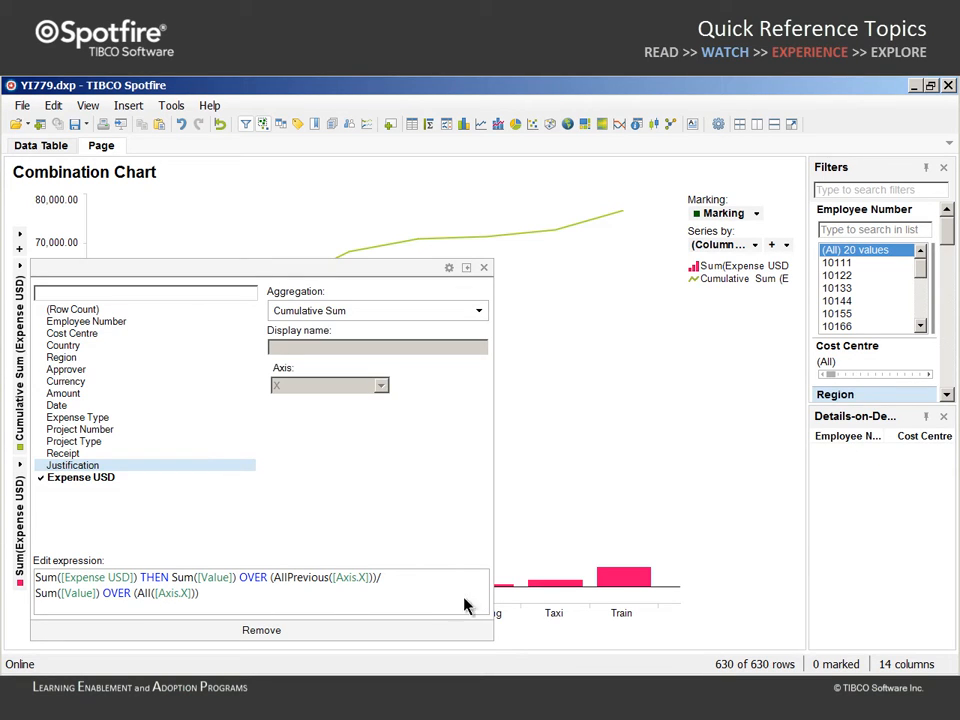
{"action": "left_click", "coordinate": [466, 600]}
- Give the edited Y-axis expression the display name Cumulative Percentage and close its column settings
{"action": "left_click", "coordinate": [275, 347]}
{"action": "type", "text": "Cum"}
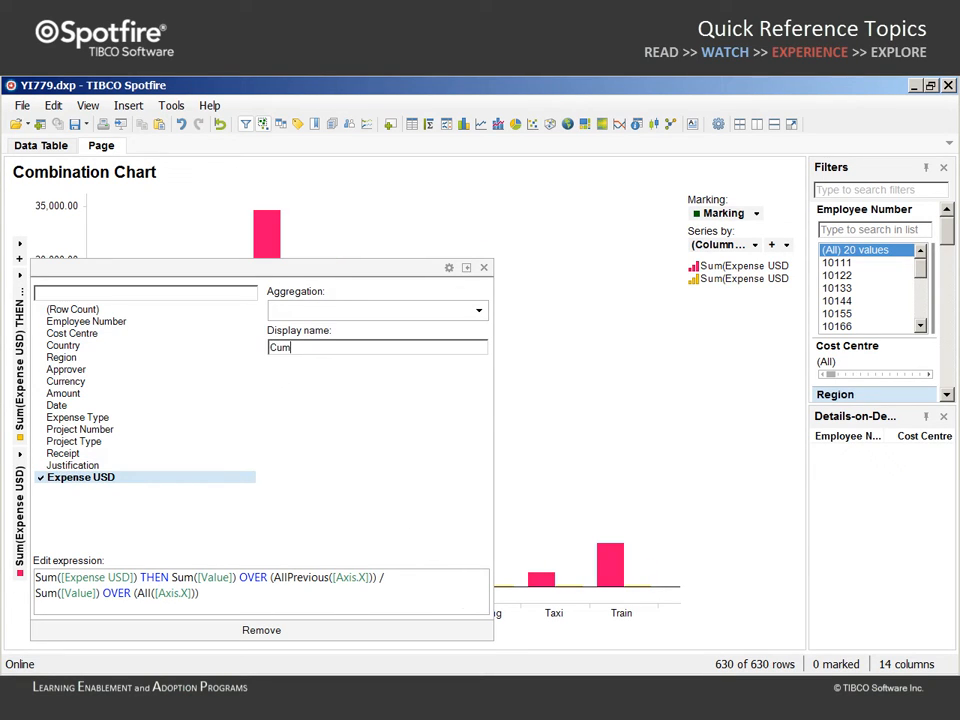
{"action": "type", "text": "ulative Percentage"}
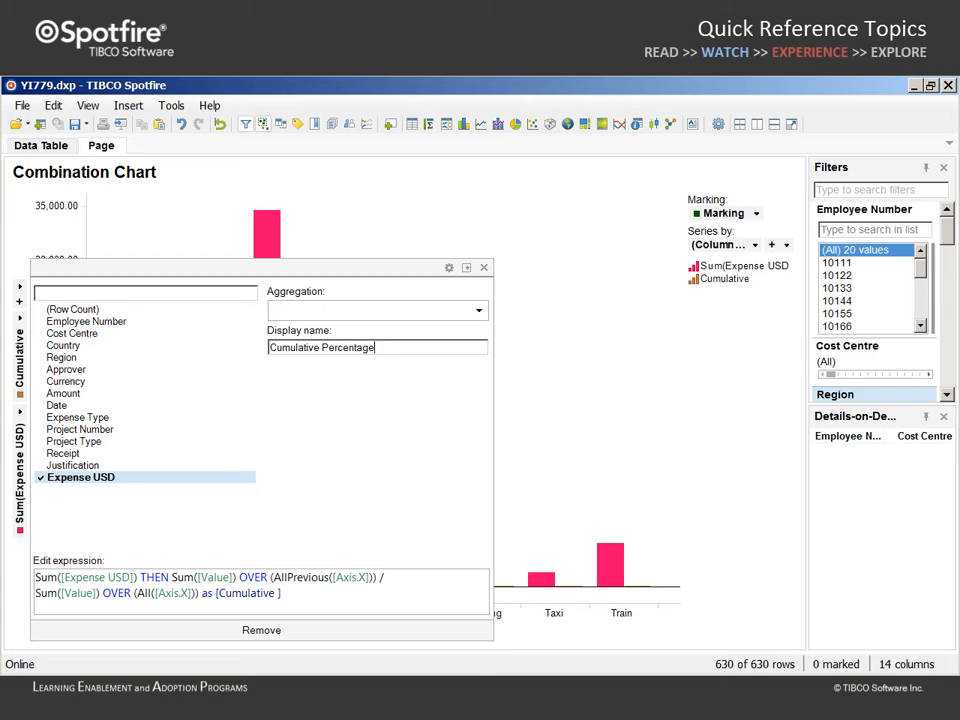
{"action": "left_click", "coordinate": [484, 267]}
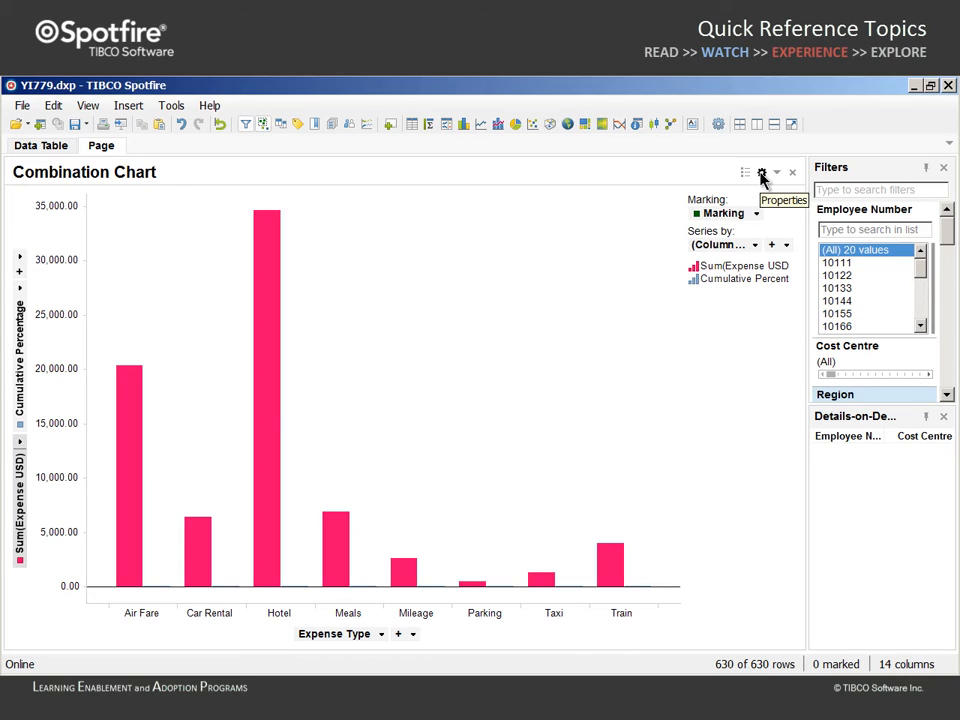
- Switch the combination chart's Y-axis to multiple scales in its properties
{"action": "left_click", "coordinate": [761, 175]}
{"action": "left_click", "coordinate": [245, 296]}
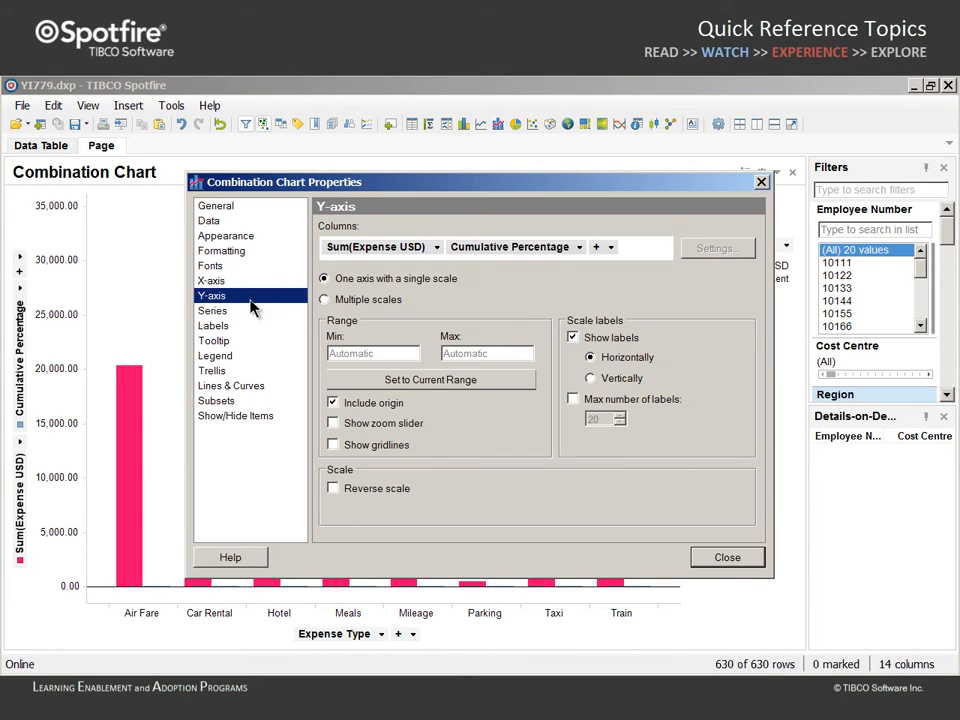
{"action": "left_click", "coordinate": [324, 300]}
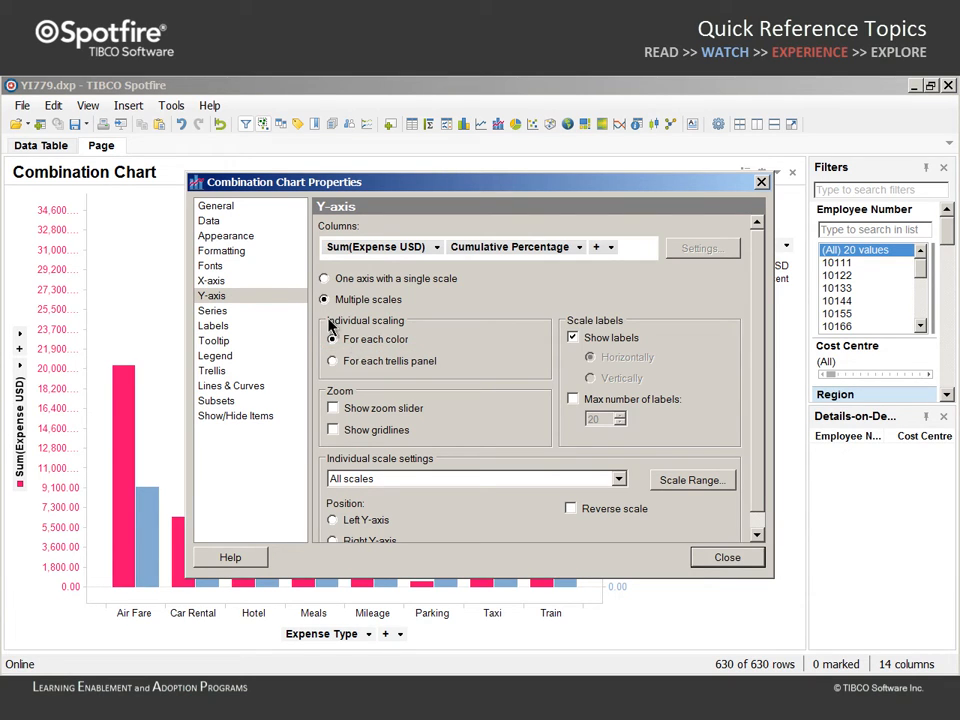
- Format the Sum(Expense USD) axis as Currency with 0 decimals and a thousands separator
{"action": "left_click", "coordinate": [233, 253]}
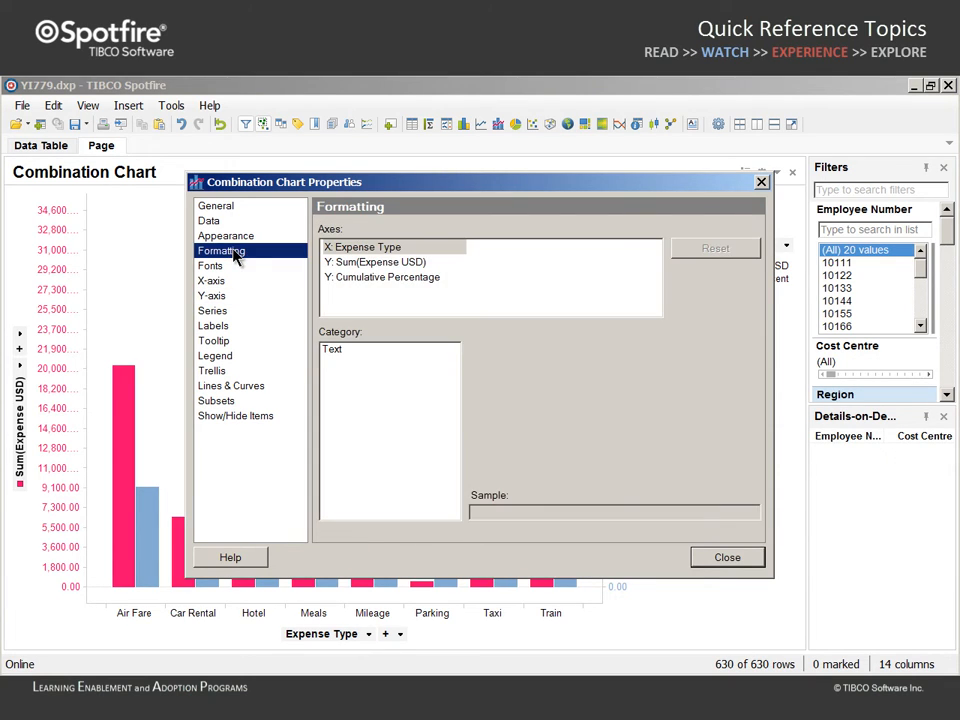
{"action": "left_click", "coordinate": [344, 266]}
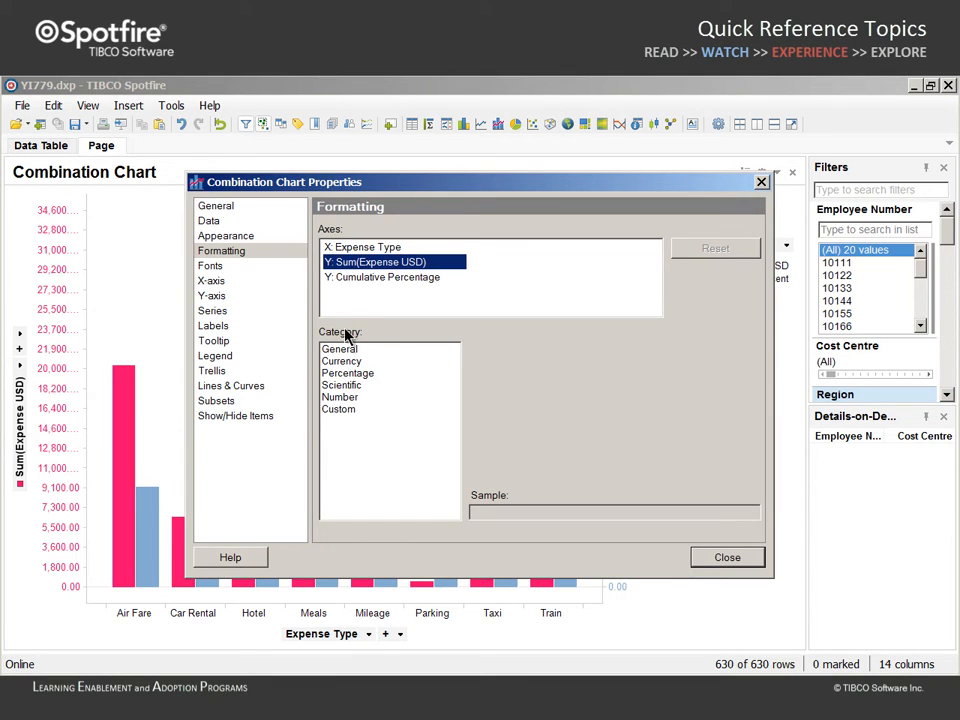
{"action": "left_click", "coordinate": [341, 361]}
{"action": "left_click", "coordinate": [516, 349]}
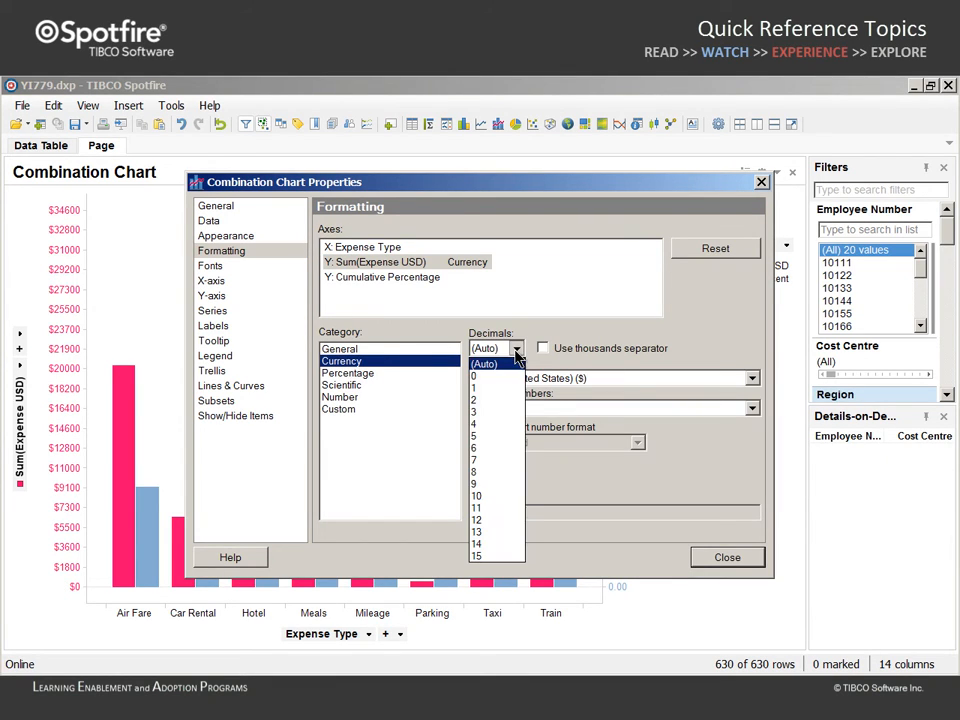
{"action": "left_click", "coordinate": [508, 377]}
{"action": "left_click", "coordinate": [543, 348]}
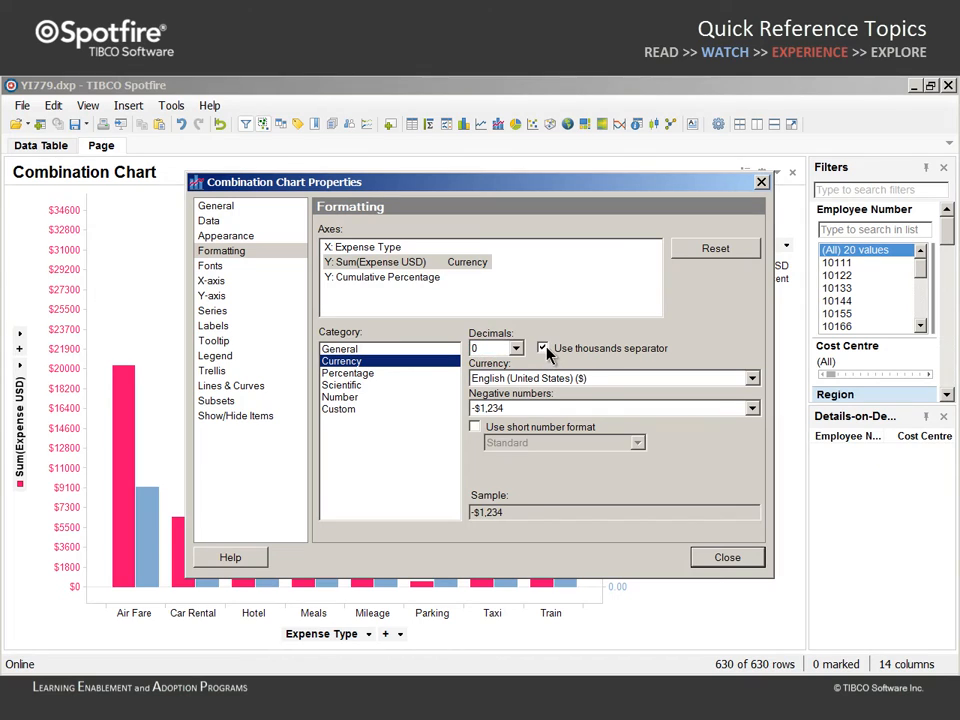
- Format the Cumulative Percentage axis as Percentage with 0 decimals
{"action": "left_click", "coordinate": [393, 278]}
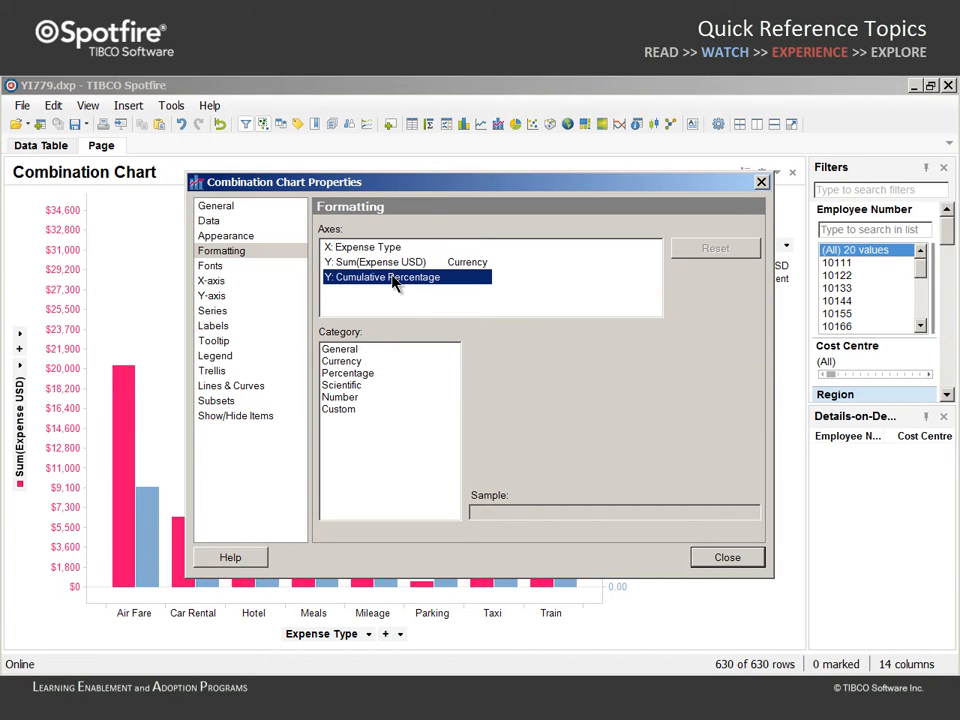
{"action": "left_click", "coordinate": [360, 374]}
{"action": "left_click", "coordinate": [516, 349]}
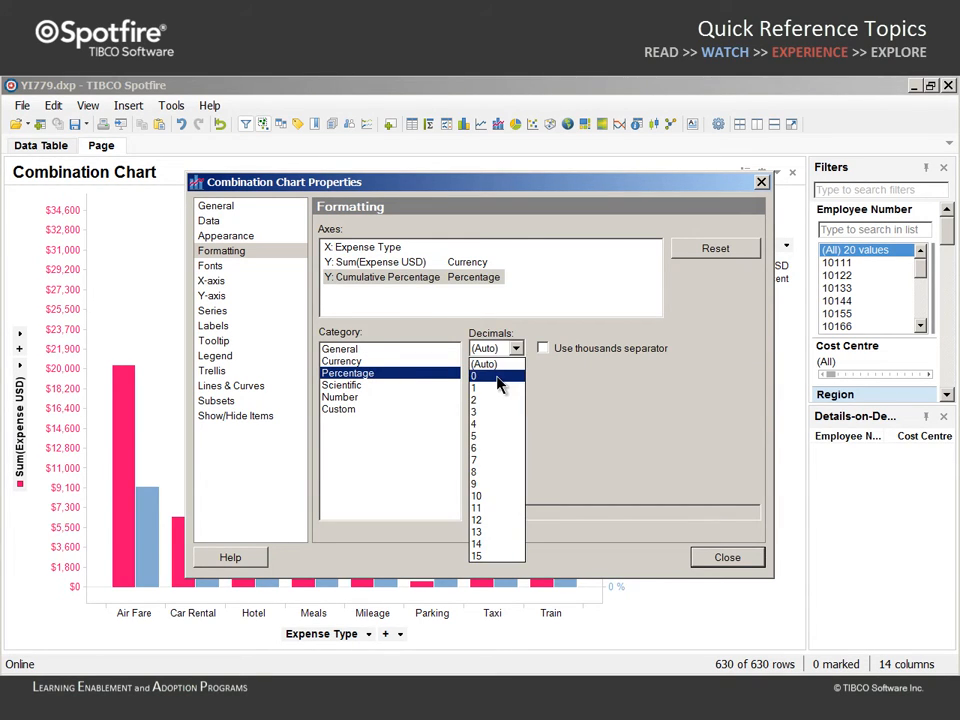
{"action": "left_click", "coordinate": [498, 378]}
- Change the color of the Sum(Expense USD) series to dark blue
{"action": "left_click", "coordinate": [222, 314]}
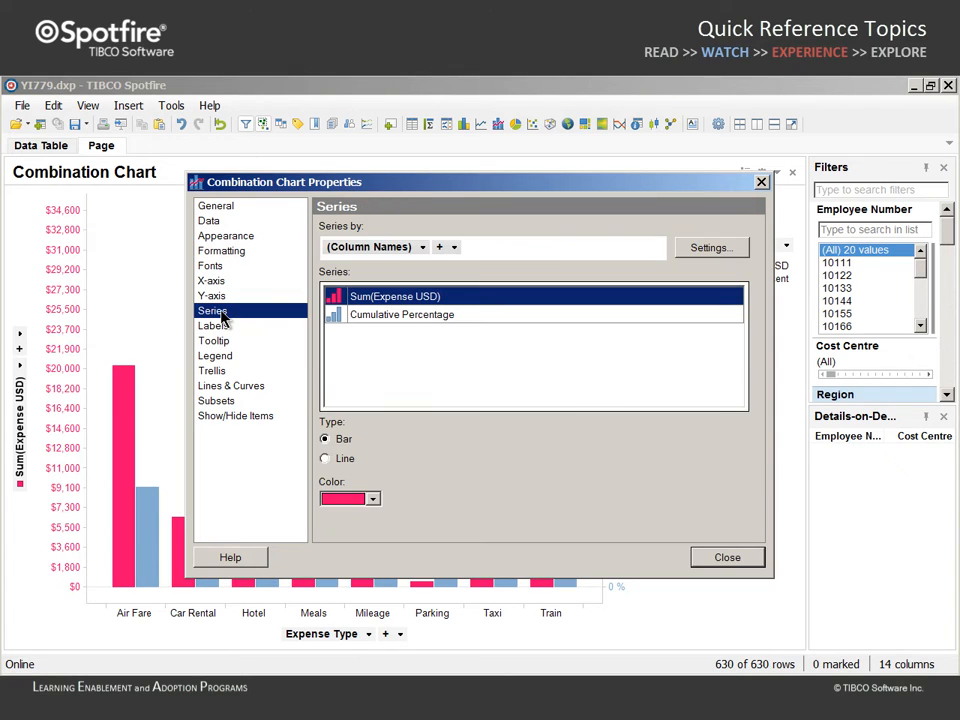
{"action": "left_click", "coordinate": [372, 499]}
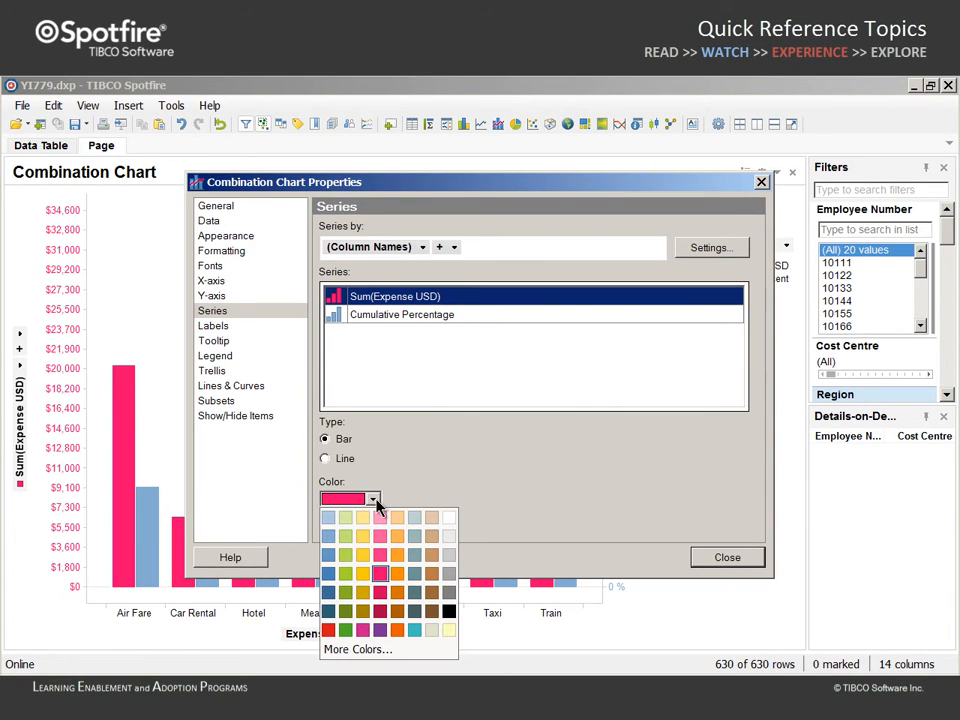
{"action": "left_click", "coordinate": [330, 592]}
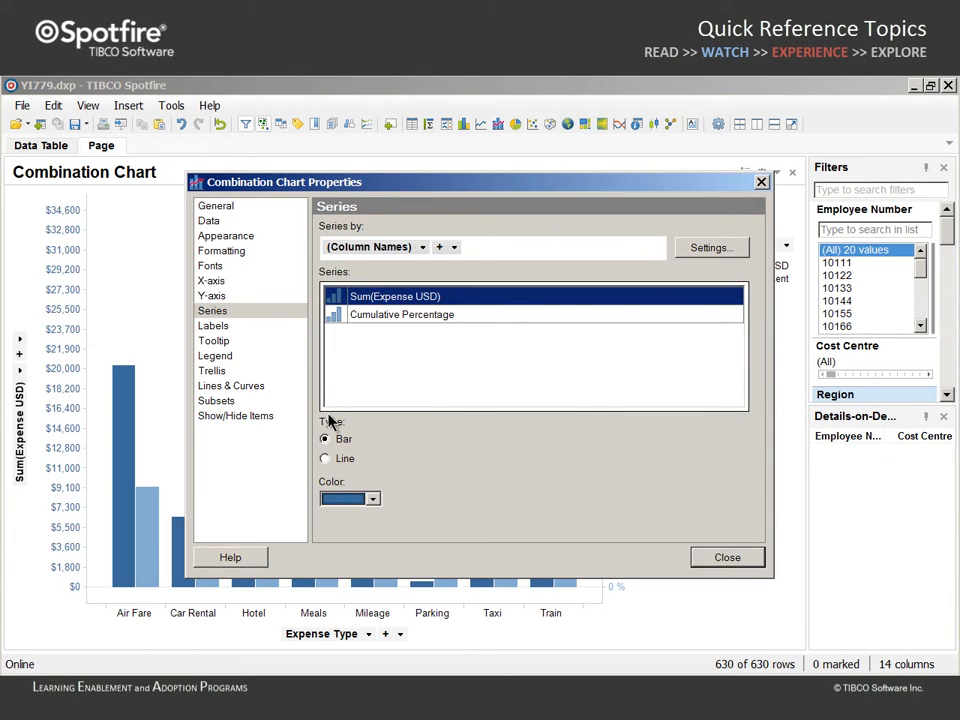
- Show the Cumulative Percentage series as a line and color it red
{"action": "left_click", "coordinate": [334, 318]}
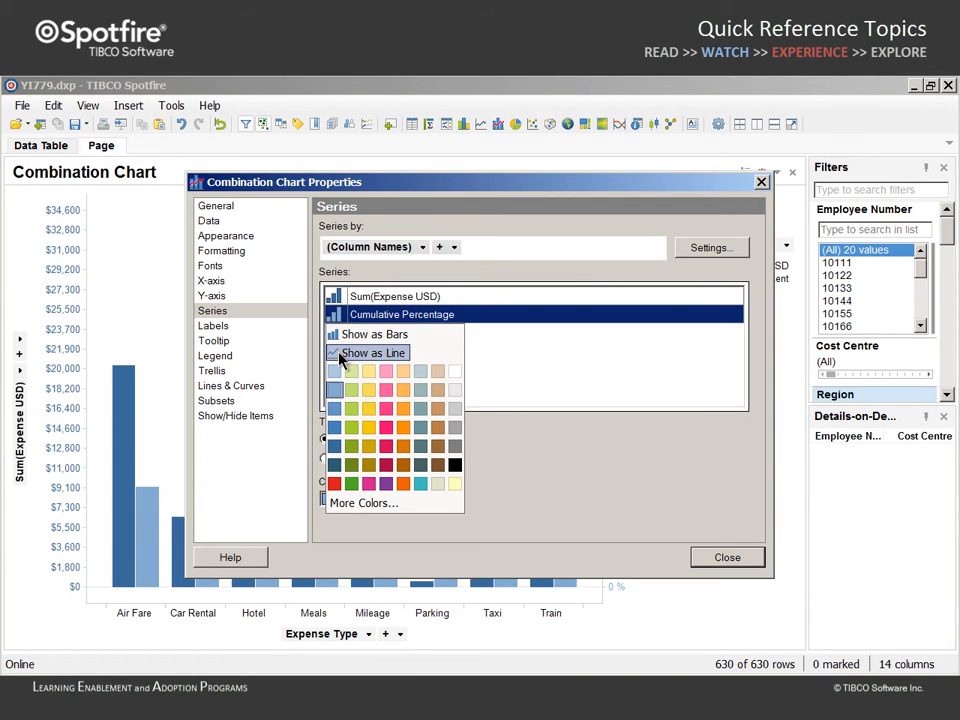
{"action": "left_click", "coordinate": [340, 352]}
{"action": "left_click", "coordinate": [372, 499]}
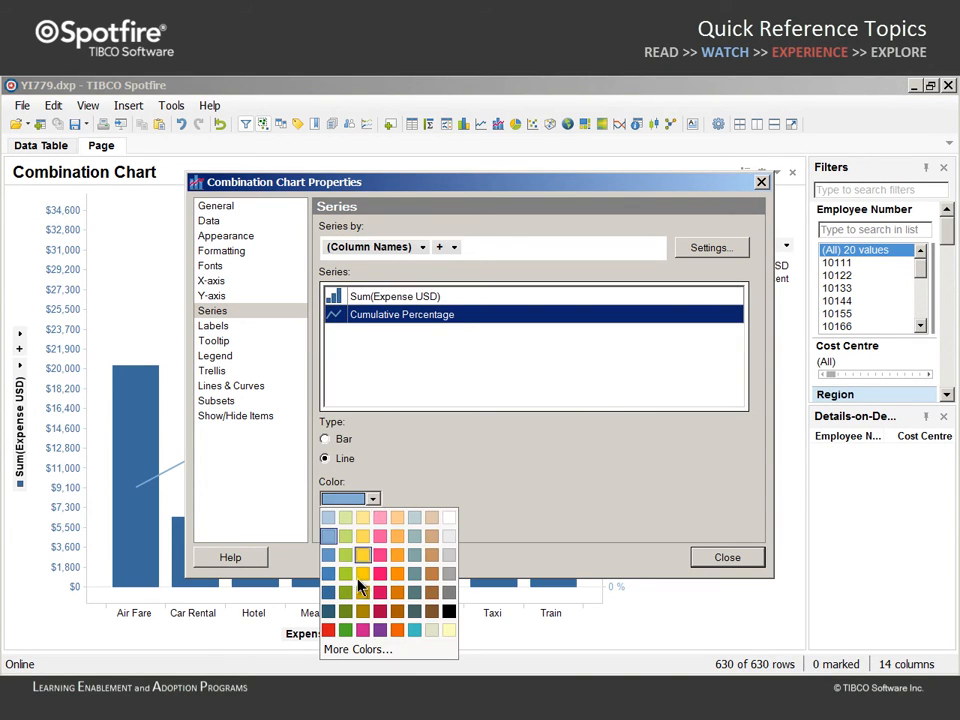
{"action": "left_click", "coordinate": [328, 546]}
- Turn on line markers and sort the combination chart's x-axis by Sum(Expense USD) in its appearance settings
{"action": "left_click", "coordinate": [241, 237]}
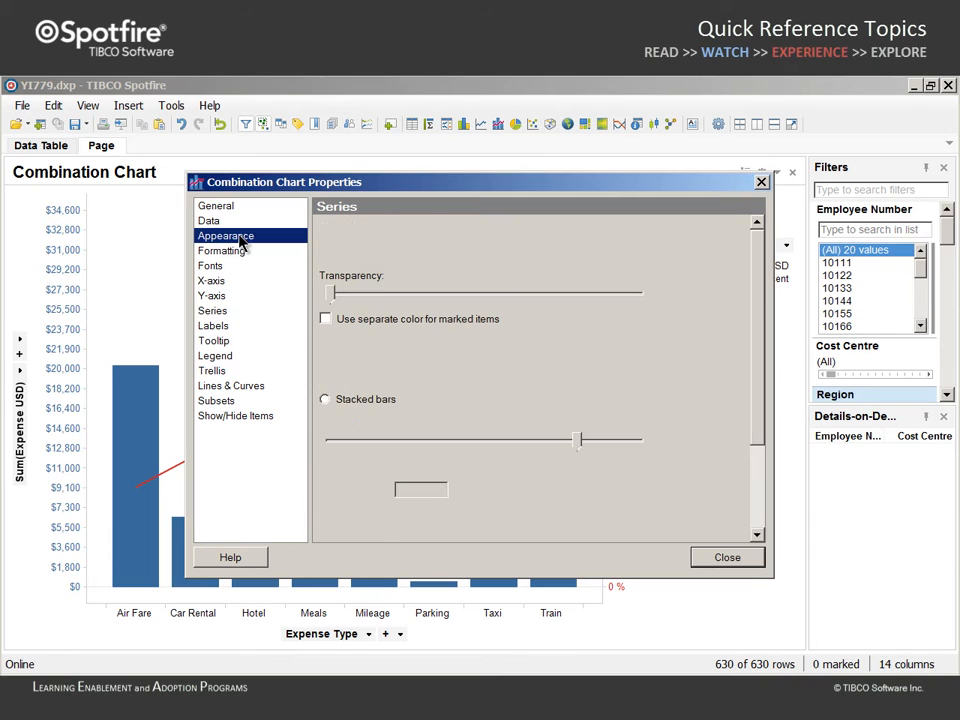
{"action": "left_click", "coordinate": [325, 521]}
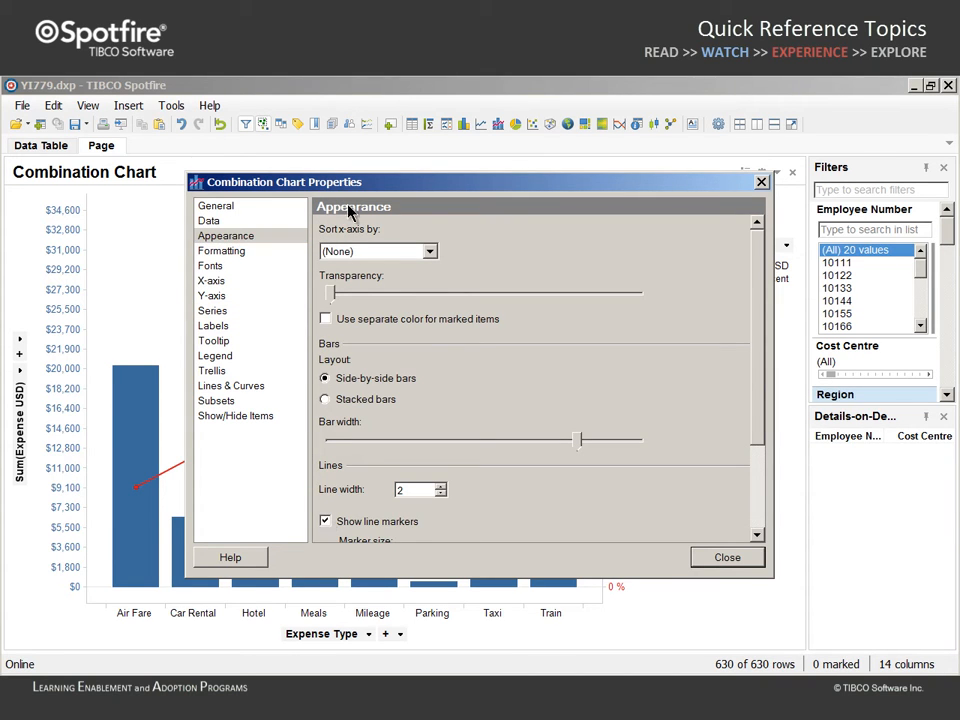
{"action": "left_click_drag", "start_coordinate": [357, 190], "coordinate": [541, 263]}
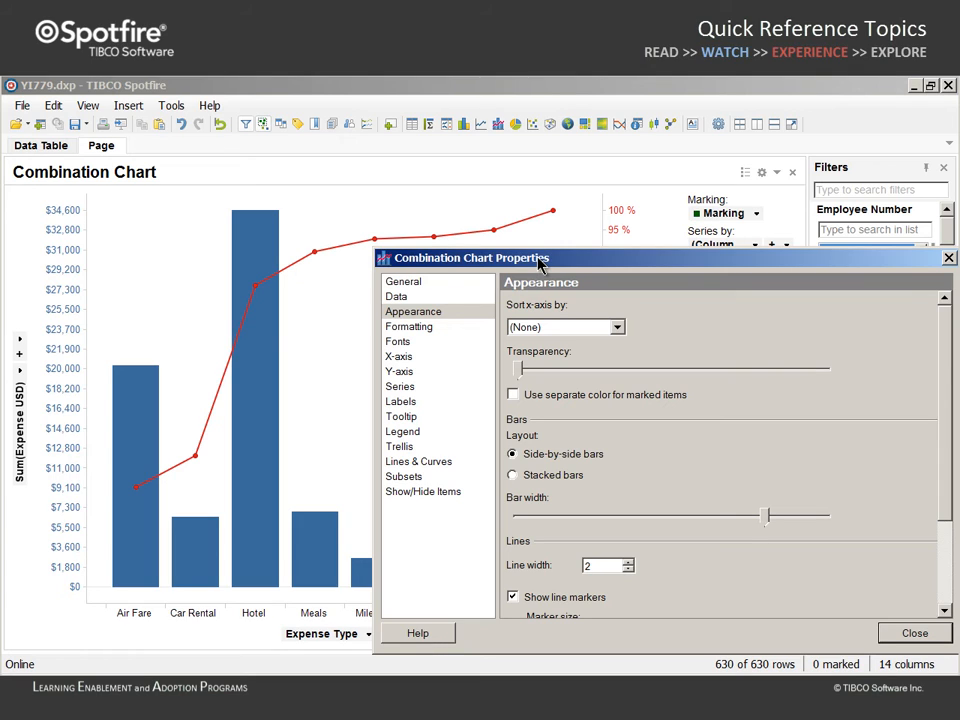
{"action": "left_click", "coordinate": [617, 328]}
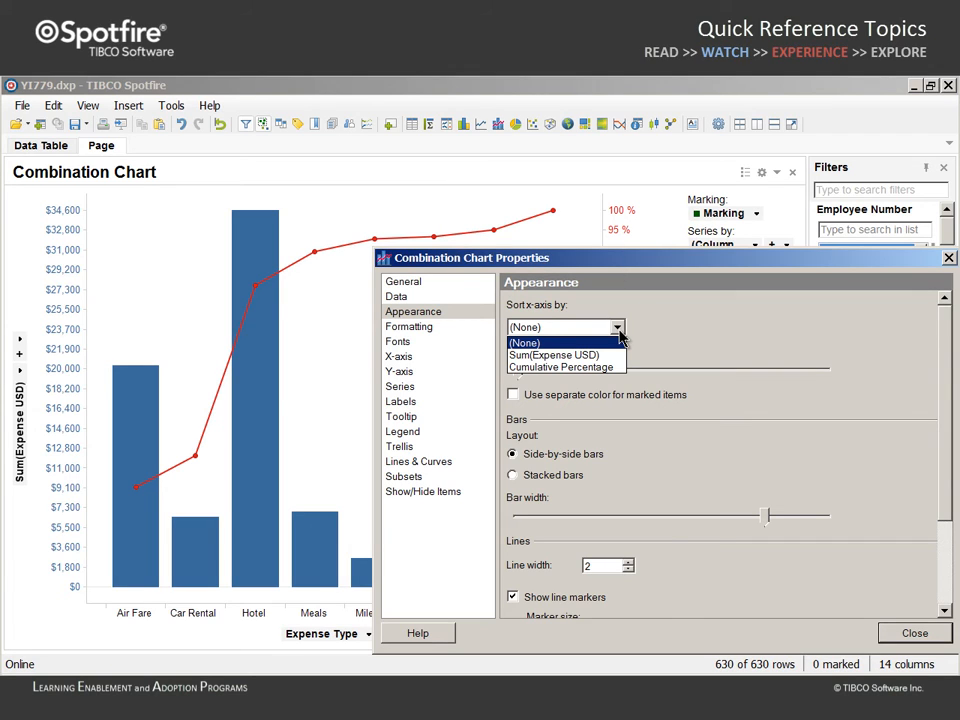
{"action": "left_click", "coordinate": [566, 355]}
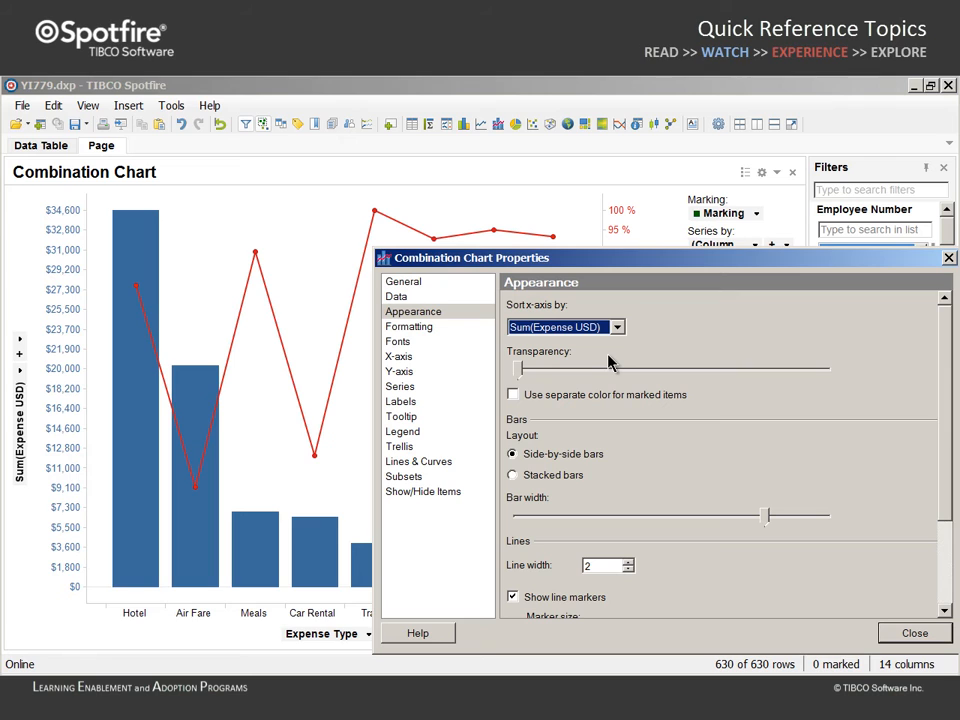
{"action": "left_click", "coordinate": [948, 258]}
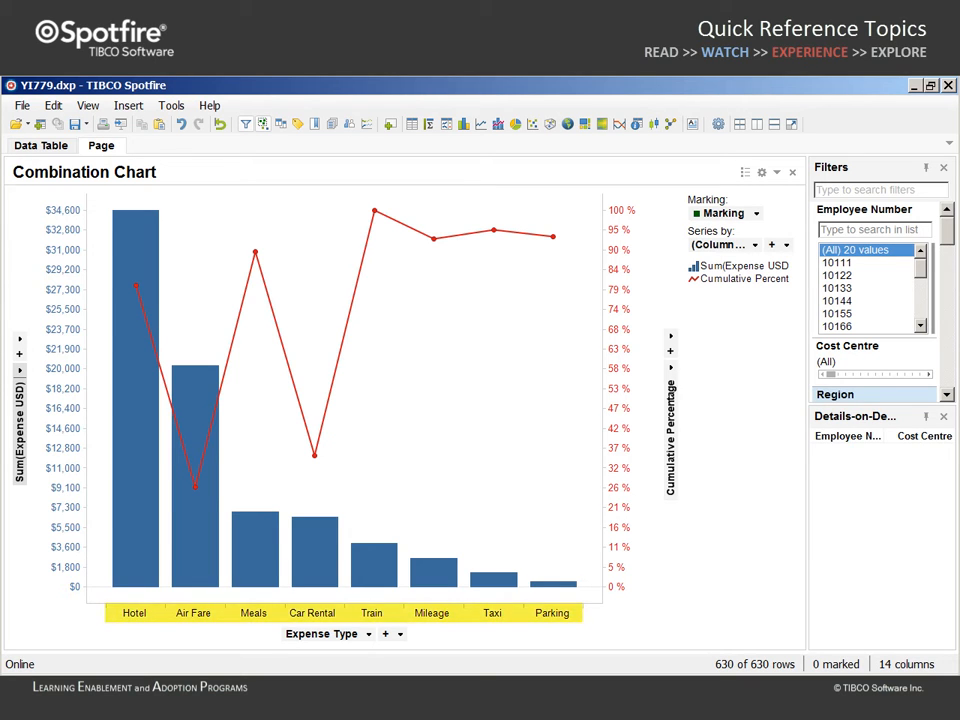
- Set the Expense Type column to a custom sort order and open that order's configuration
{"action": "left_click", "coordinate": [52, 105]}
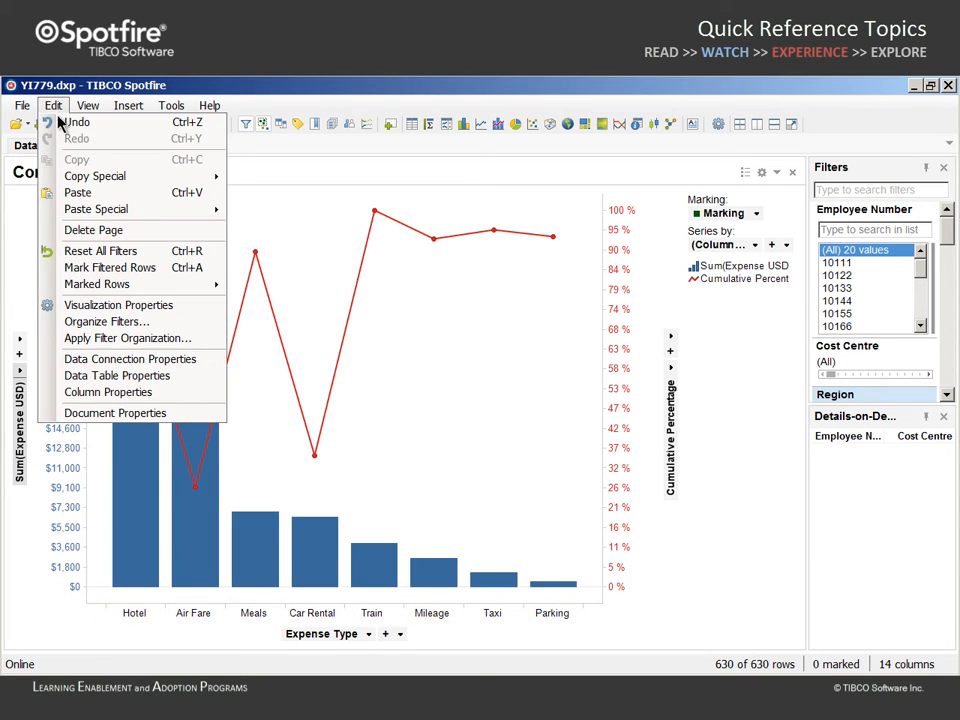
{"action": "left_click", "coordinate": [66, 392]}
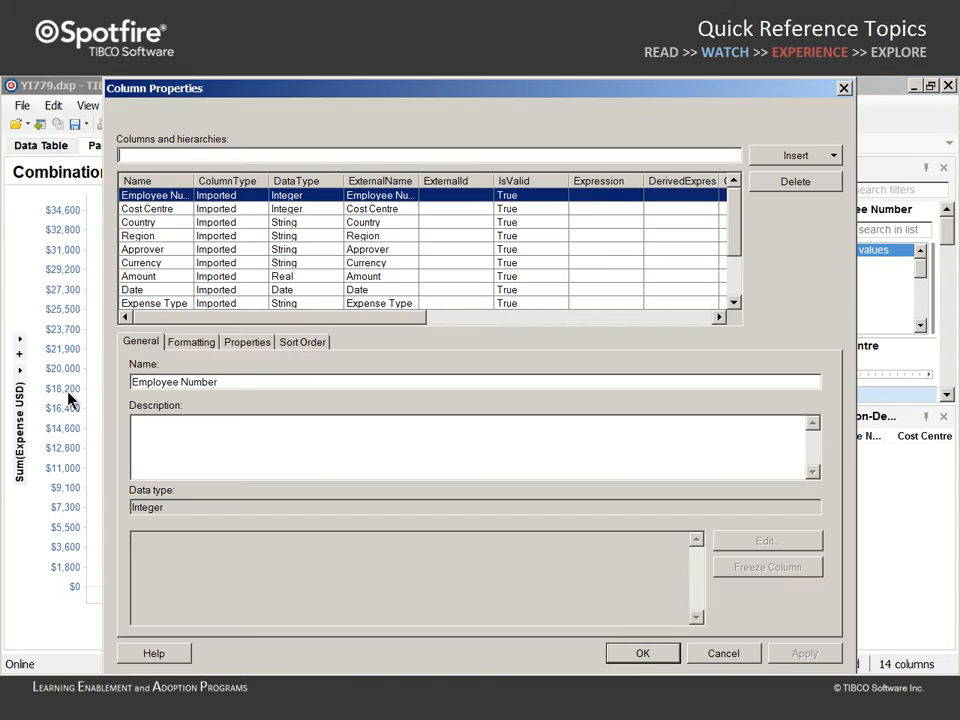
{"action": "left_click", "coordinate": [142, 303]}
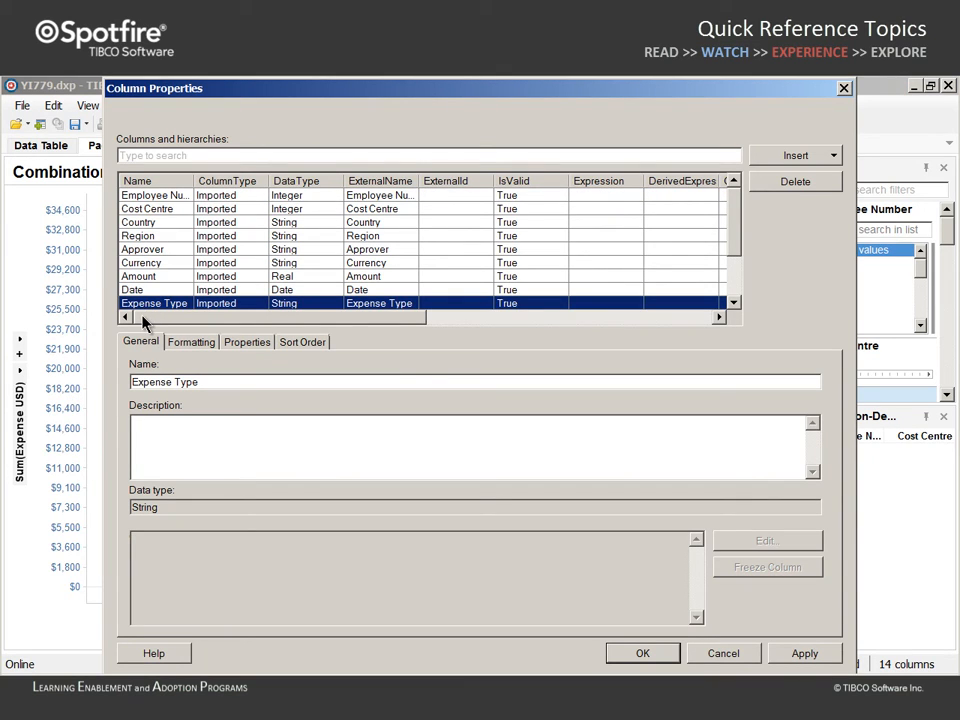
{"action": "left_click", "coordinate": [296, 344]}
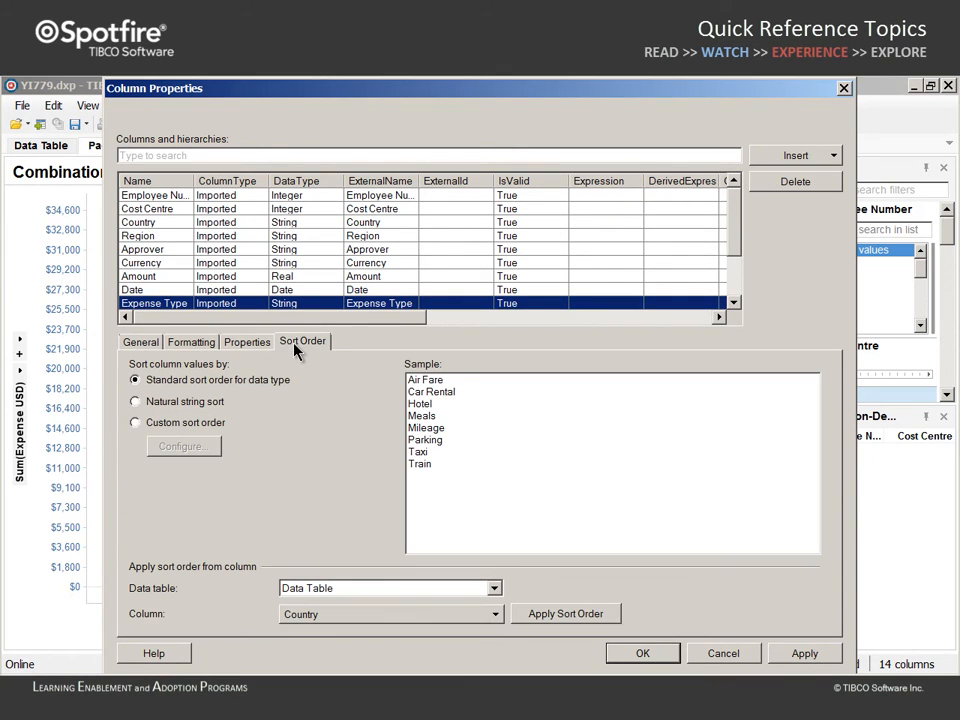
{"action": "left_click", "coordinate": [136, 423]}
{"action": "left_click", "coordinate": [178, 448]}
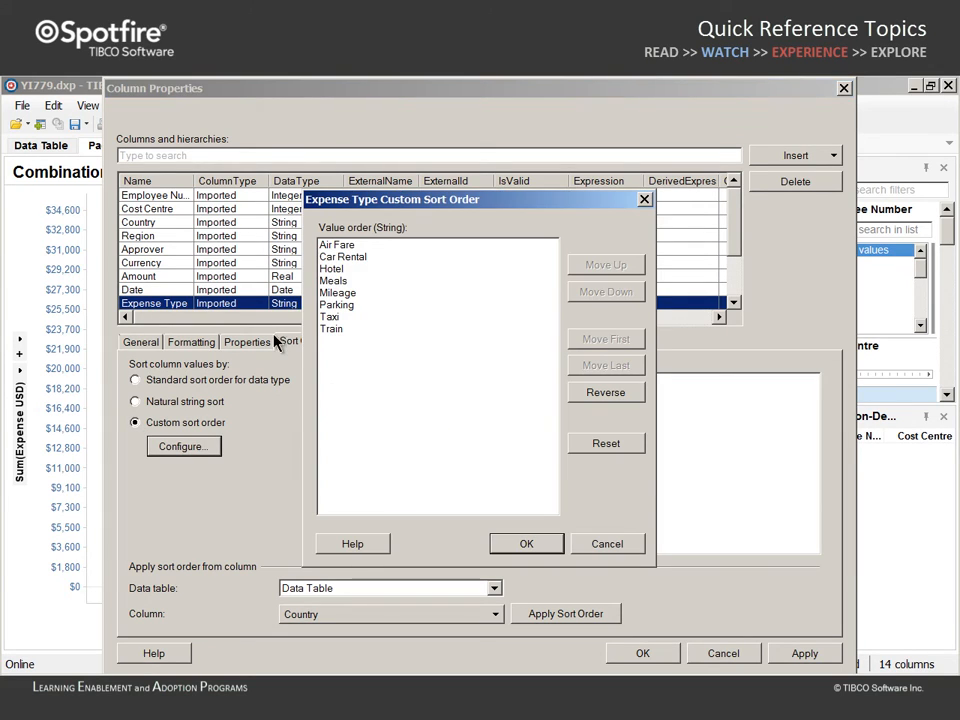
- Arrange the custom Expense Type order as Hotel, Air Fare, Meals, Car Rental, Train, Mileage, Taxi, Parking and apply it
{"action": "left_click", "coordinate": [335, 270]}
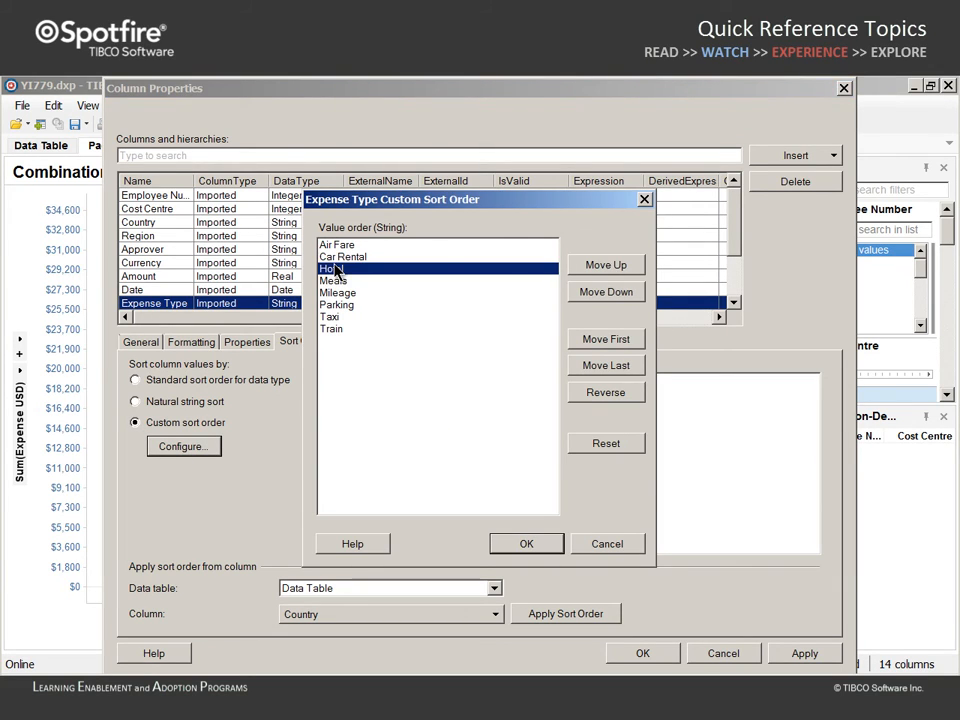
{"action": "left_click", "coordinate": [601, 345]}
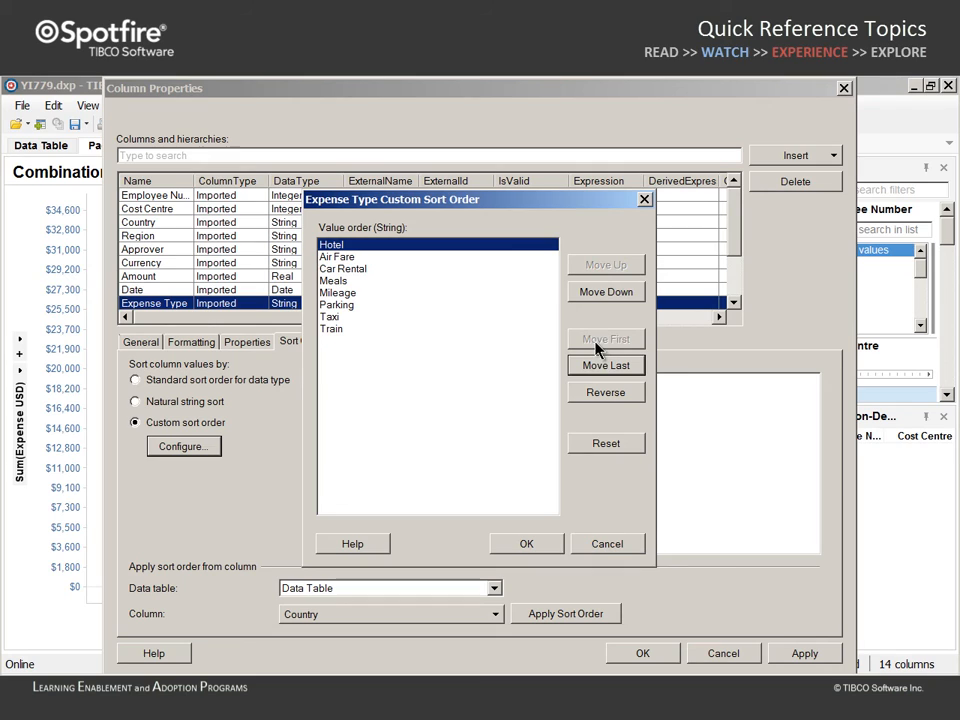
{"action": "left_click", "coordinate": [336, 283]}
{"action": "left_click", "coordinate": [608, 266]}
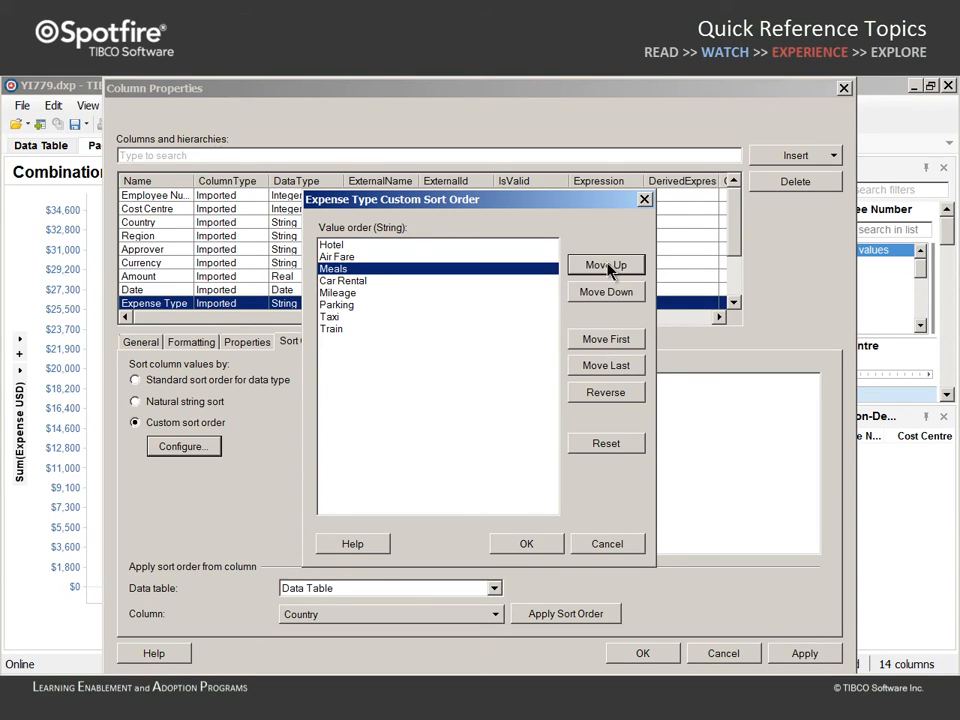
{"action": "left_click", "coordinate": [333, 329]}
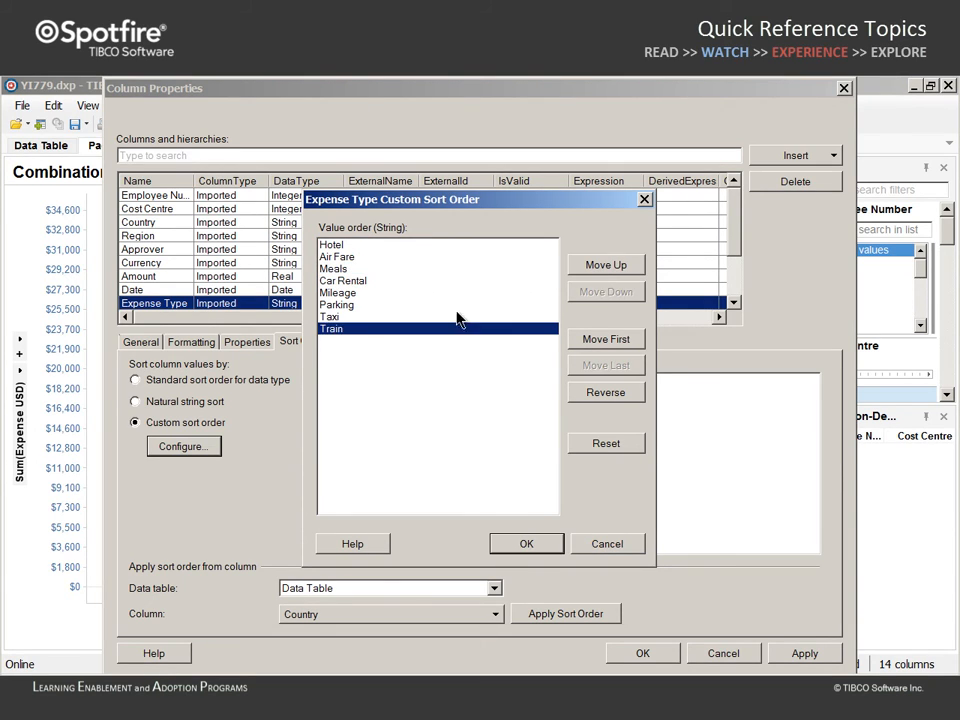
{"action": "left_click", "coordinate": [606, 265]}
{"action": "left_click", "coordinate": [605, 266]}
{"action": "left_click", "coordinate": [605, 266]}
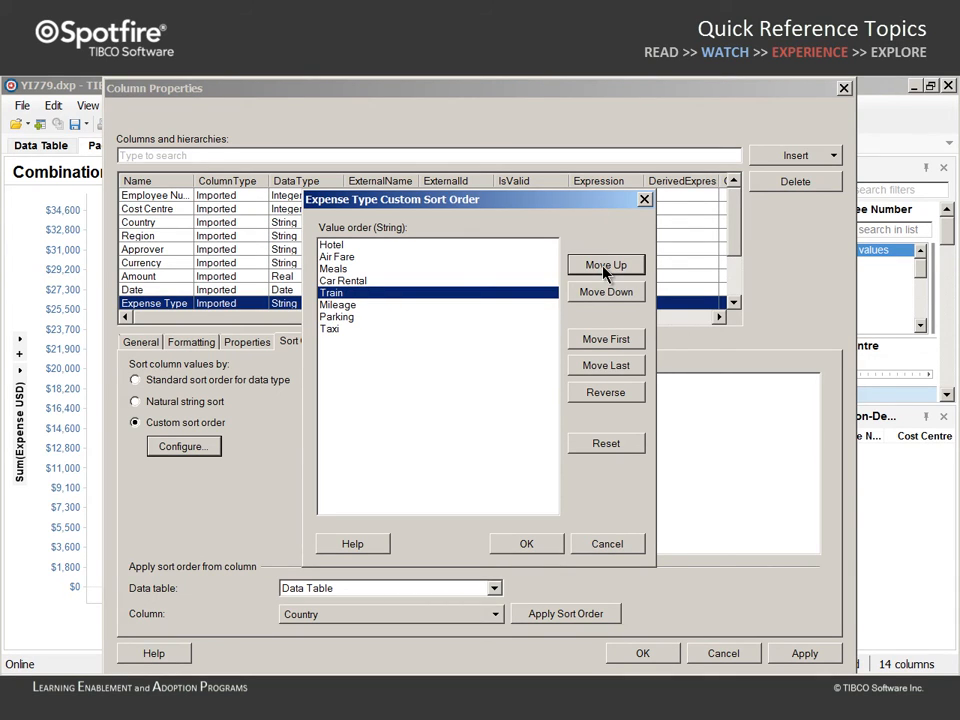
{"action": "left_click", "coordinate": [342, 317]}
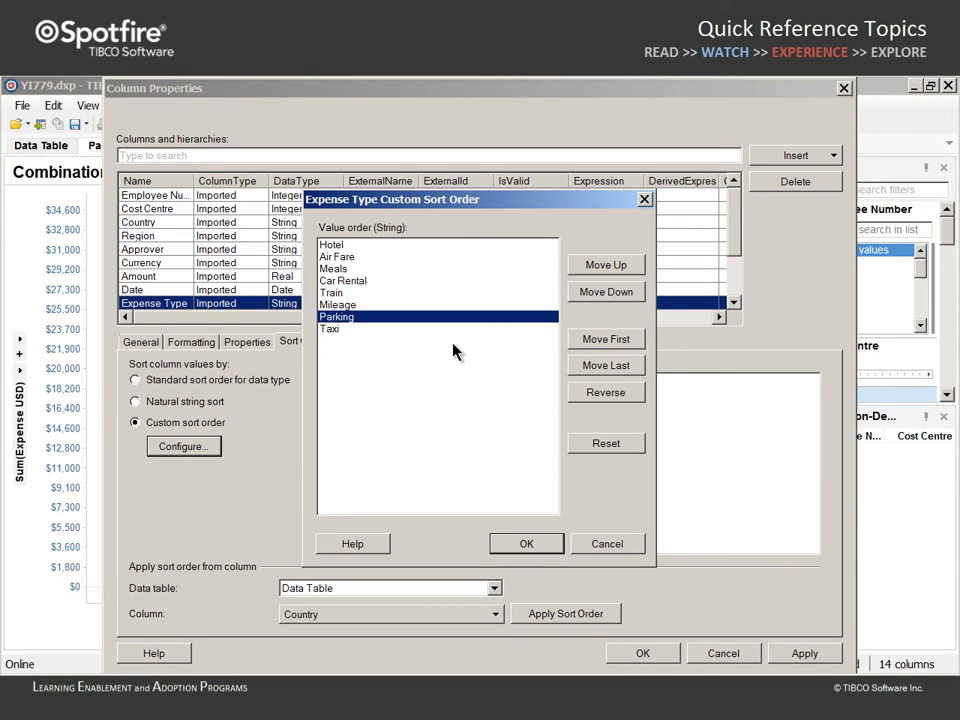
{"action": "left_click", "coordinate": [600, 366]}
{"action": "left_click", "coordinate": [524, 548]}
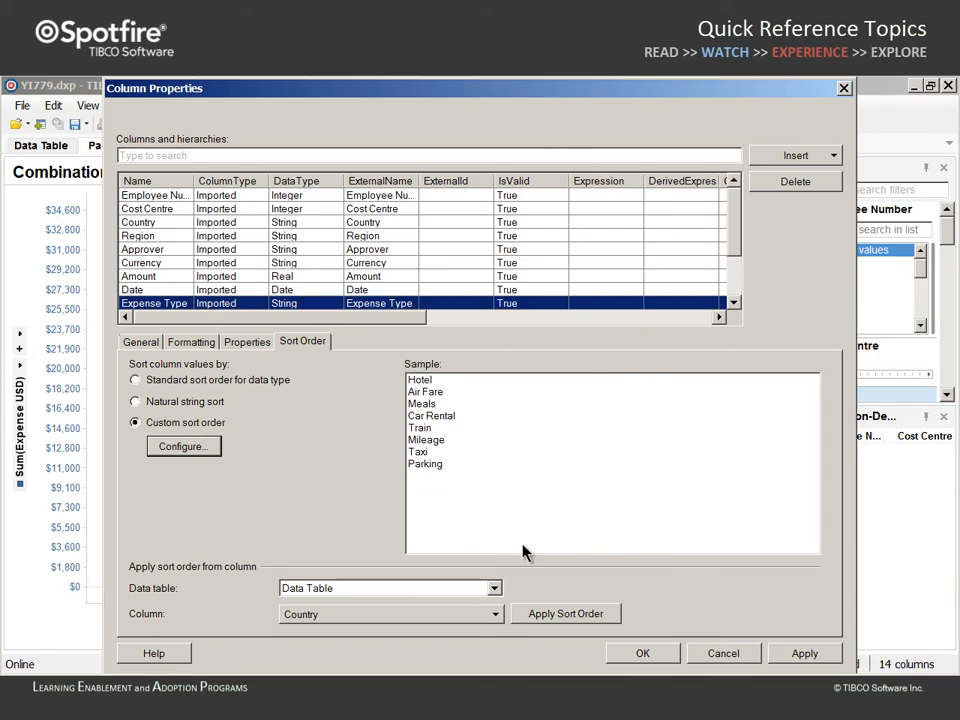
{"action": "left_click", "coordinate": [627, 653]}
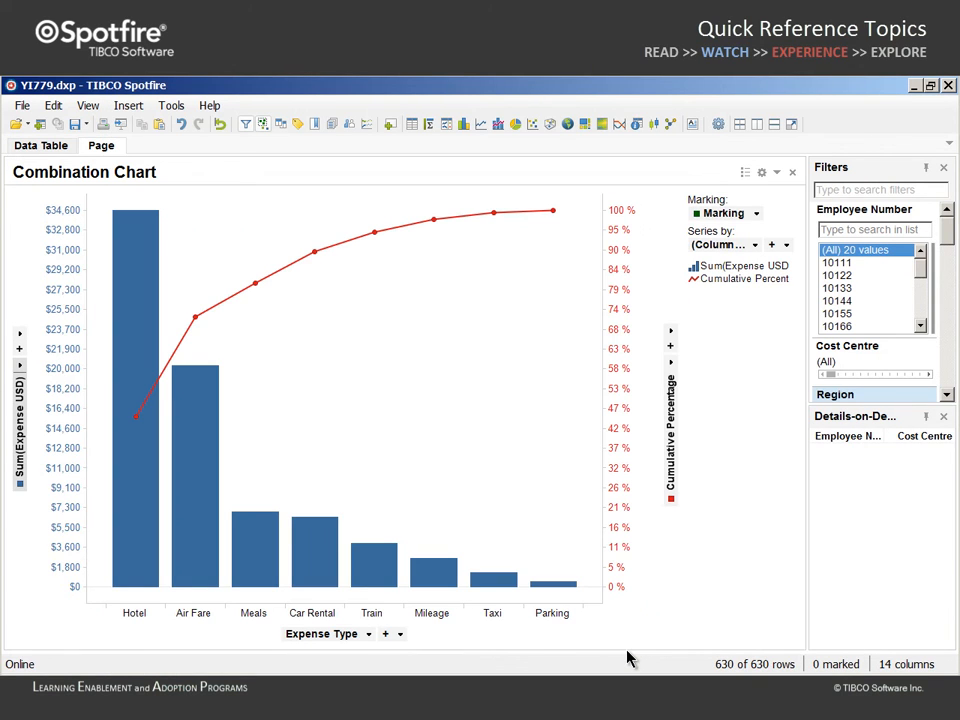
- Rename the chart's page to "Pareto chart"
{"action": "double_click", "coordinate": [105, 147]}
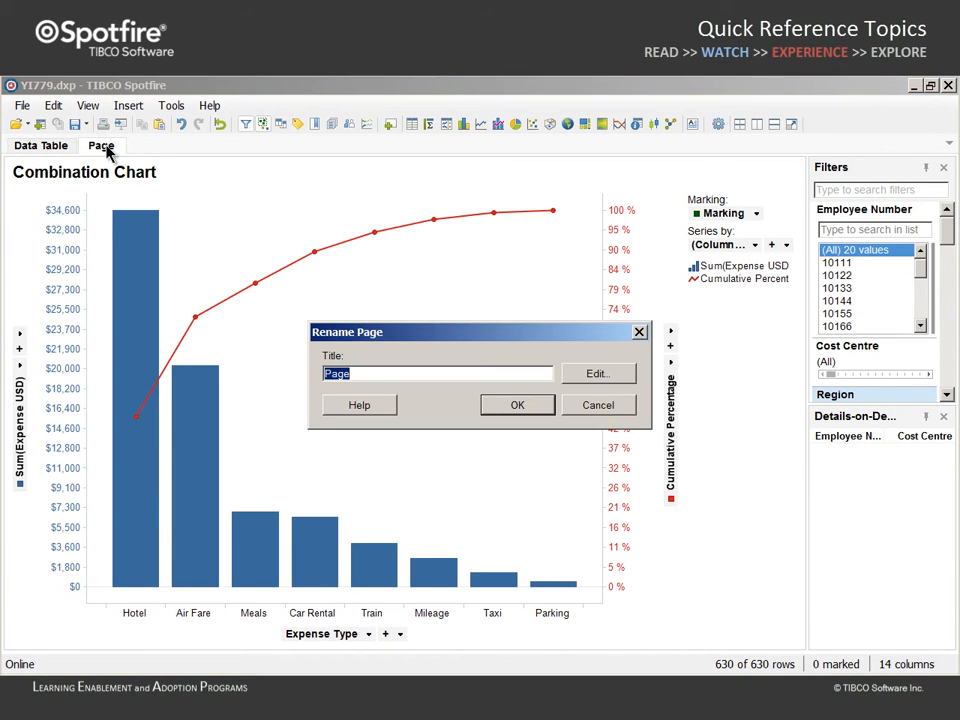
{"action": "type", "text": "Pareto chart"}
{"action": "key", "text": "Return"}
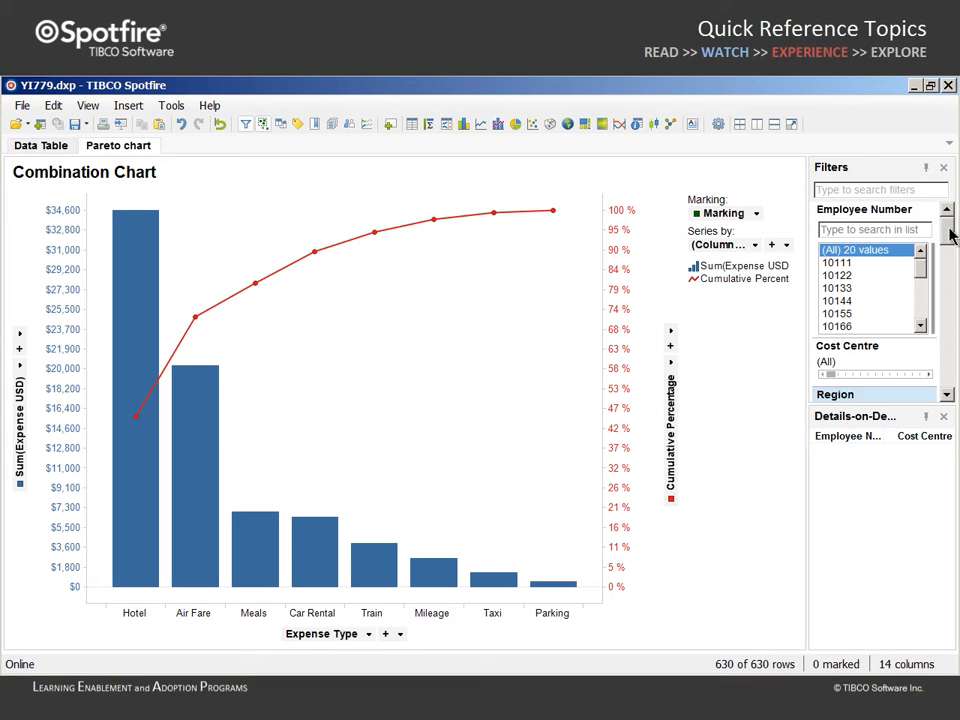
- Exclude North America in the Region filter, leaving only Europe selected
{"action": "left_click_drag", "start_coordinate": [947, 238], "coordinate": [940, 258]}
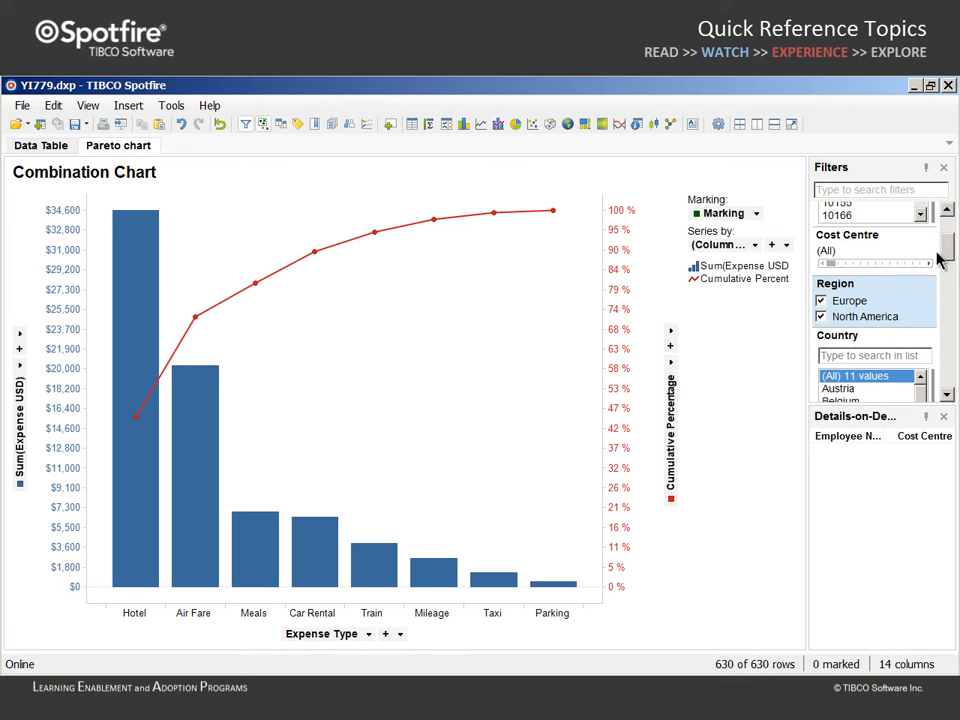
{"action": "left_click", "coordinate": [821, 316]}
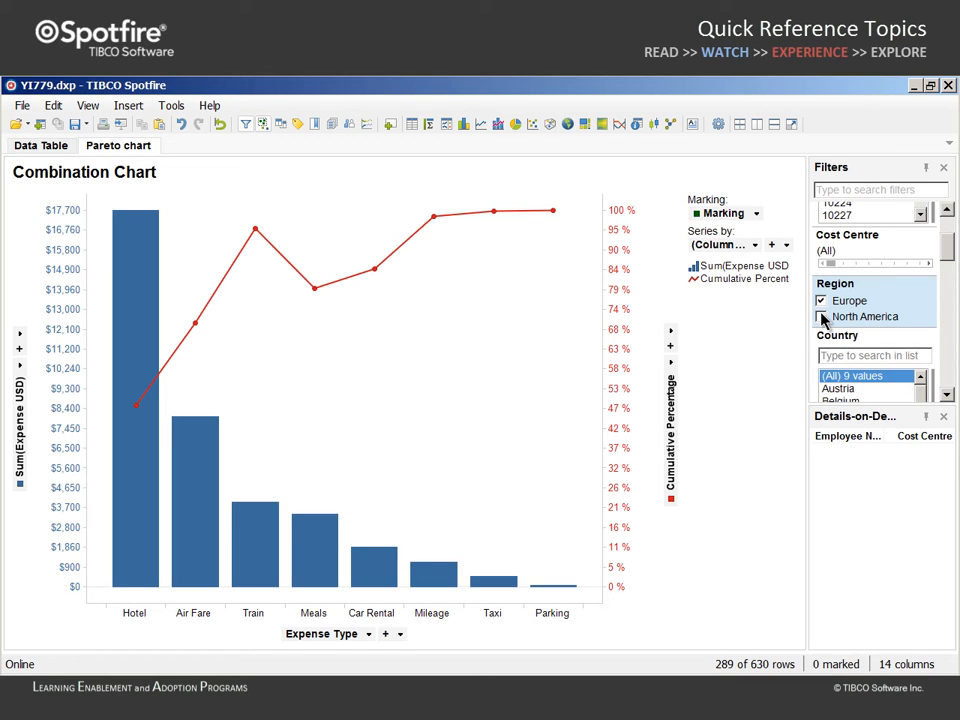
- Duplicate the Pareto chart page and reset all filters
{"action": "right_click", "coordinate": [130, 149]}
{"action": "left_click", "coordinate": [165, 189]}
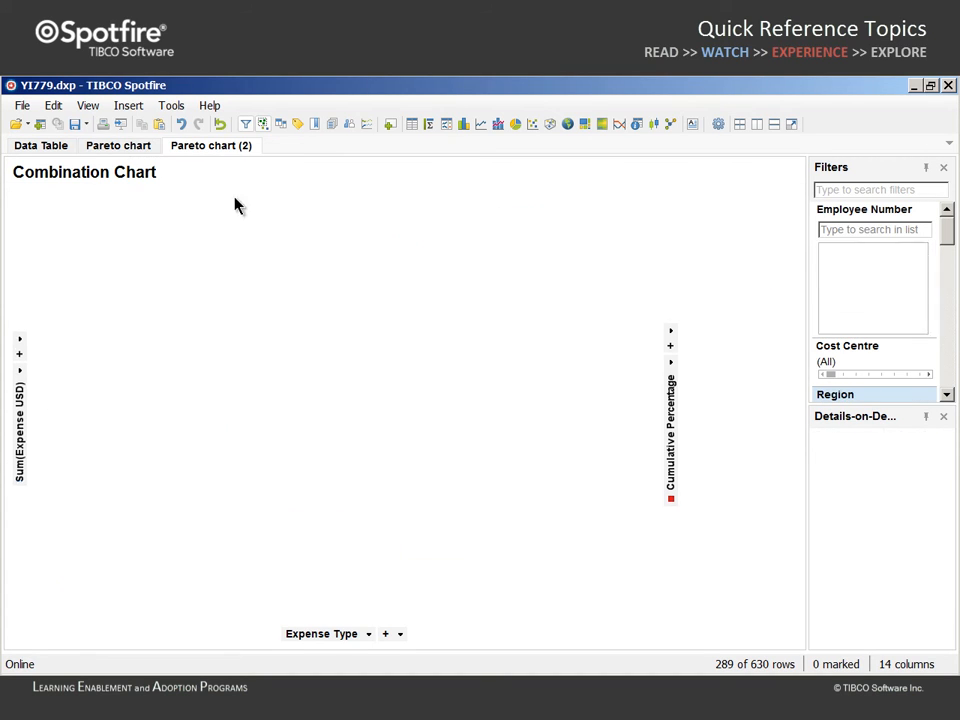
{"action": "left_click", "coordinate": [222, 124]}
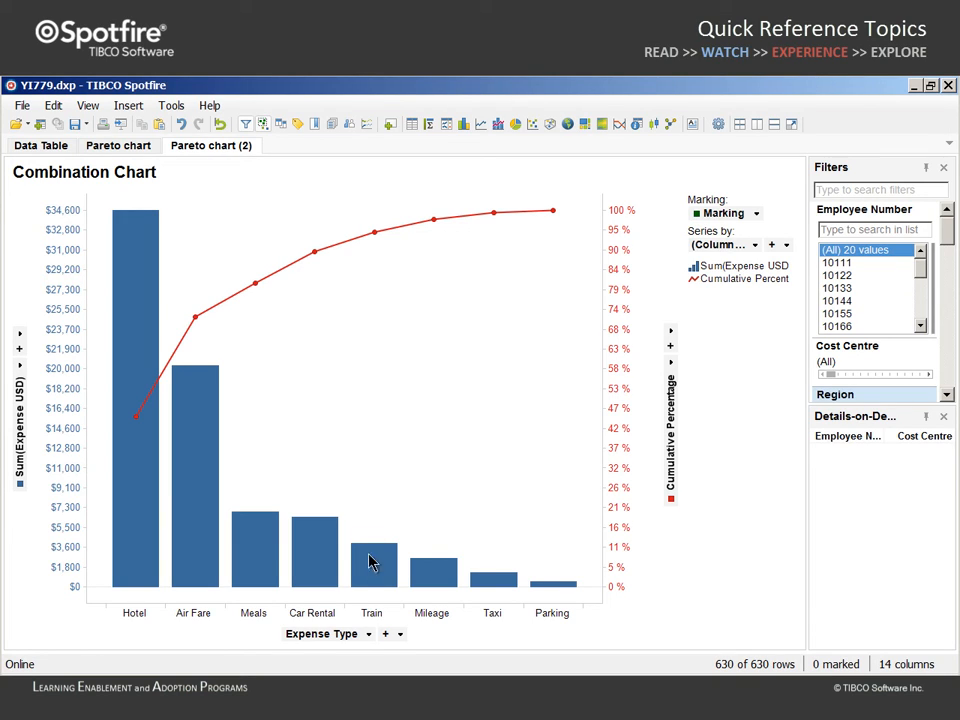
- Start a second x-axis category expression on the duplicate chart with Sum([Expense USD])
{"action": "left_click", "coordinate": [385, 635]}
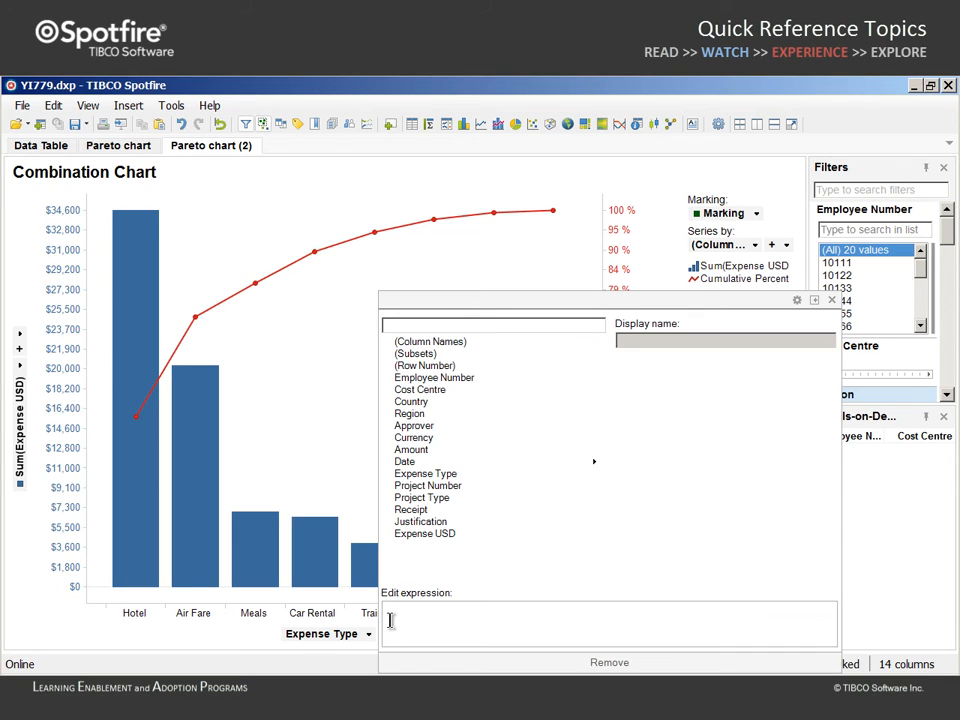
{"action": "left_click", "coordinate": [391, 614]}
{"action": "type", "text": "Su"}
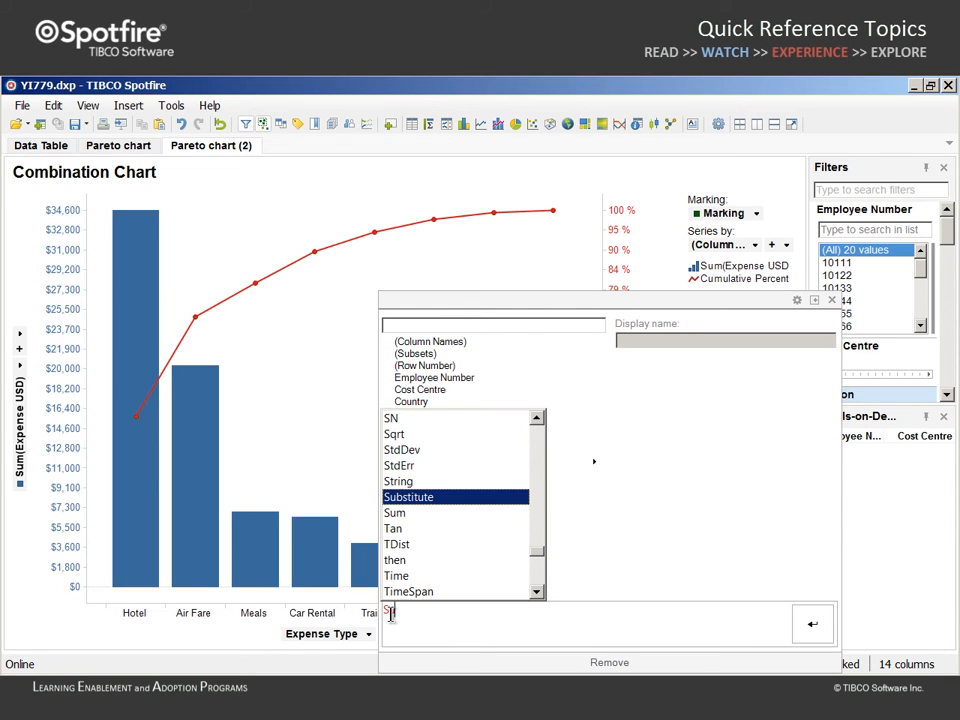
{"action": "left_click", "coordinate": [398, 514]}
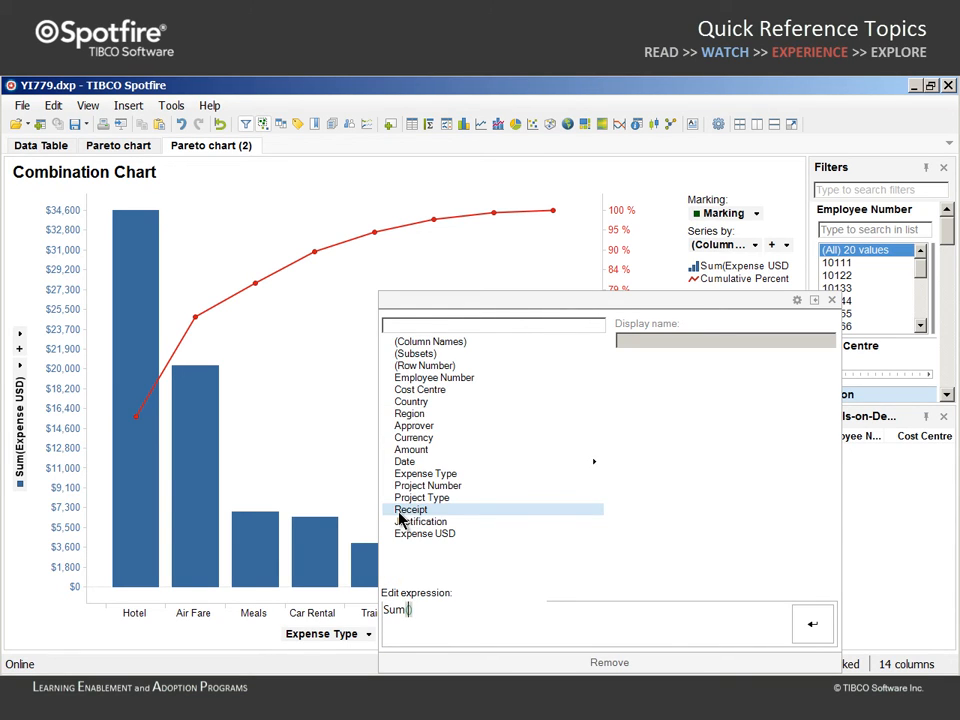
{"action": "type", "text": "[exp"}
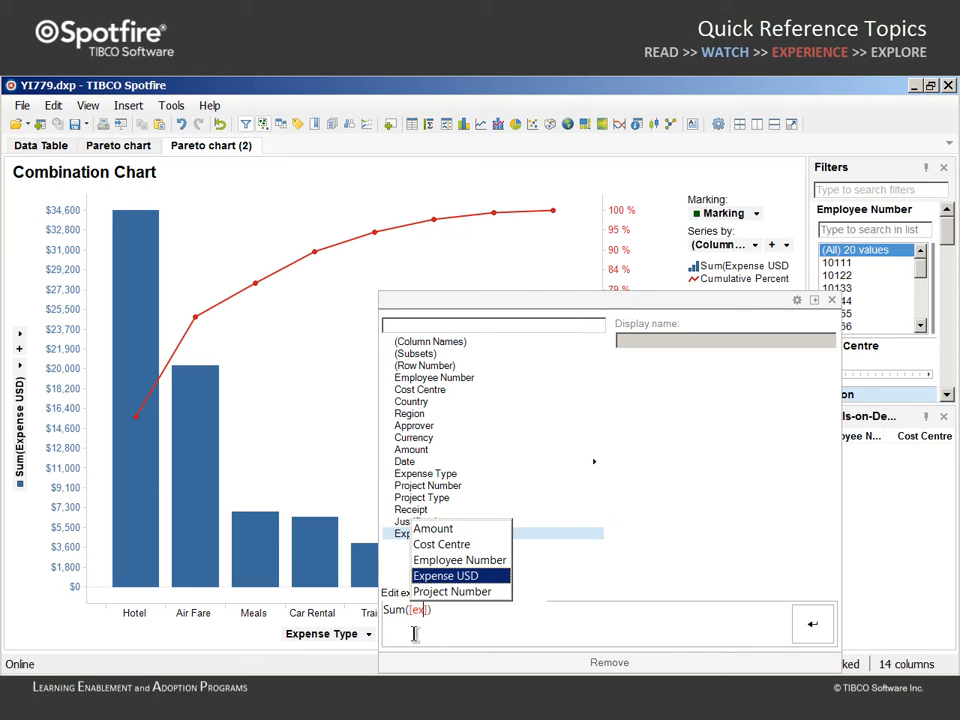
{"action": "left_click", "coordinate": [422, 575]}
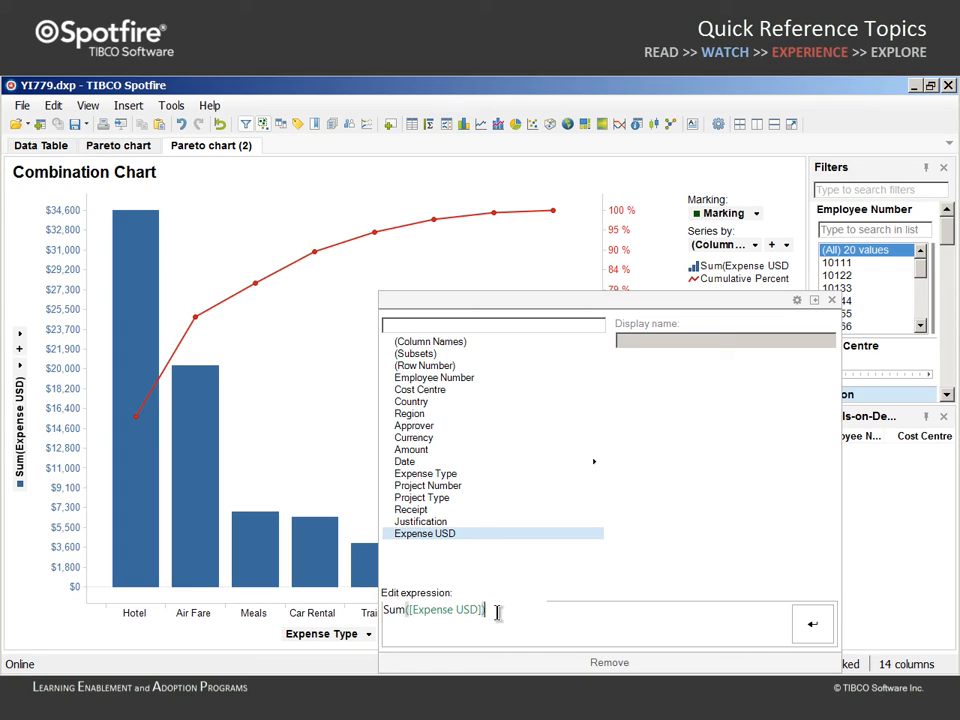
- Complete the x-axis expression as <Sum([Expense USD])OVER[Expense Type]>, apply it, and move it ahead of Expense Type on the axis
{"action": "type", "text": "OVER"}
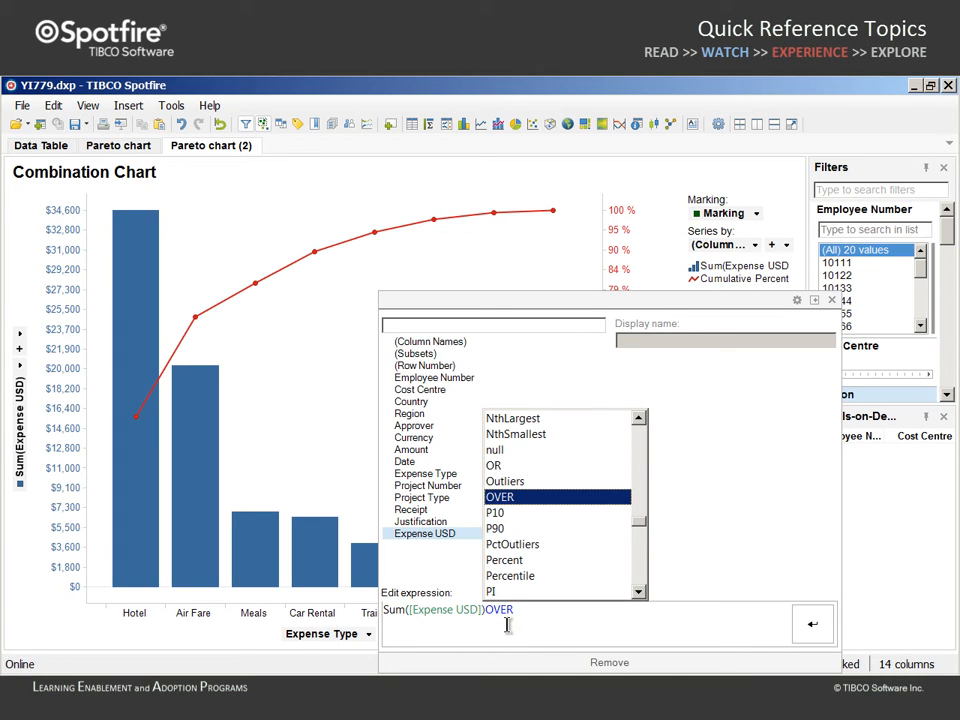
{"action": "type", "text": "[Exp"}
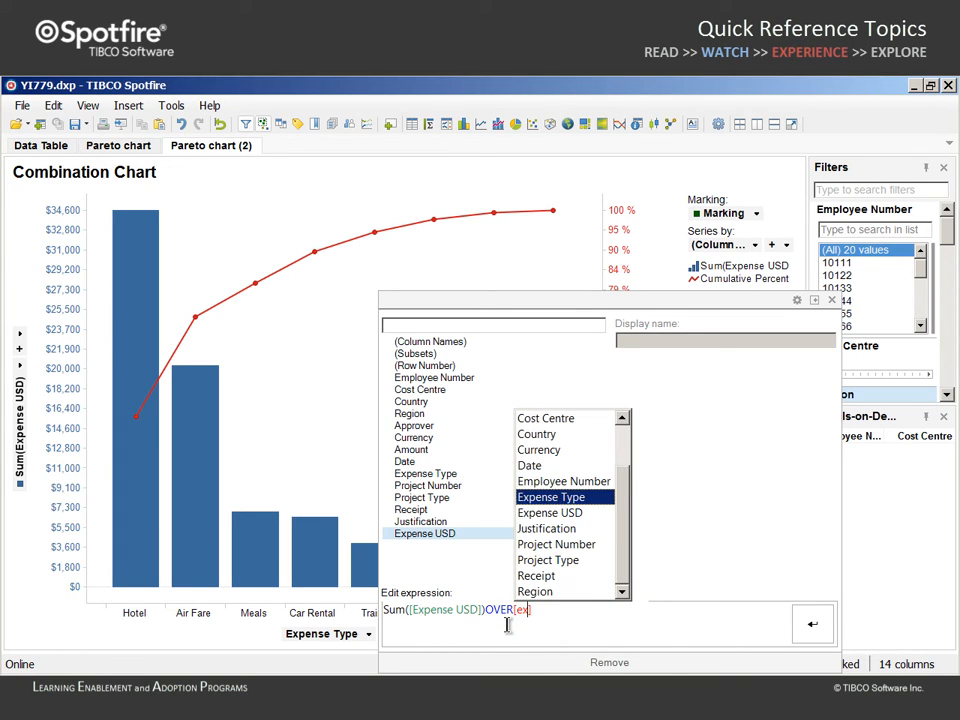
{"action": "left_click", "coordinate": [551, 496]}
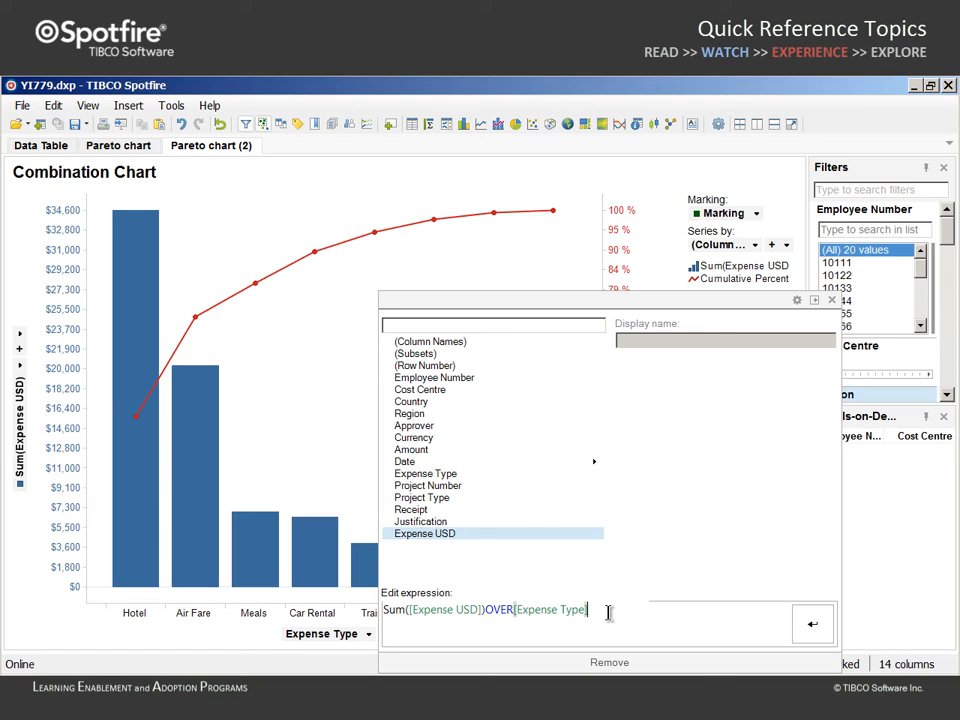
{"action": "type", "text": ">"}
{"action": "left_click", "coordinate": [384, 610]}
{"action": "type", "text": "<"}
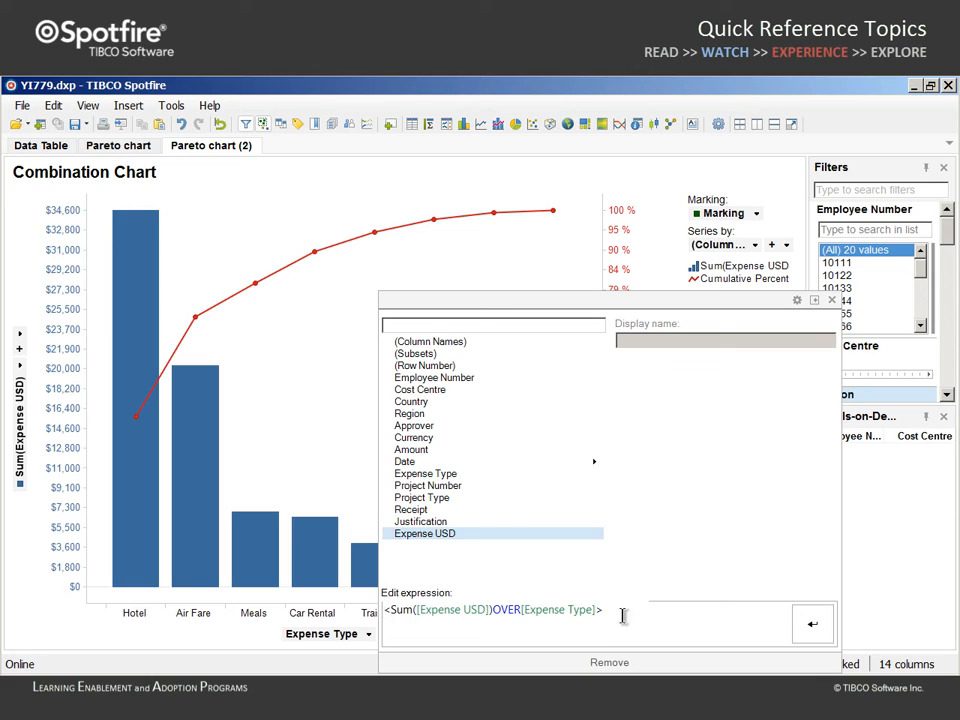
{"action": "left_click", "coordinate": [811, 625]}
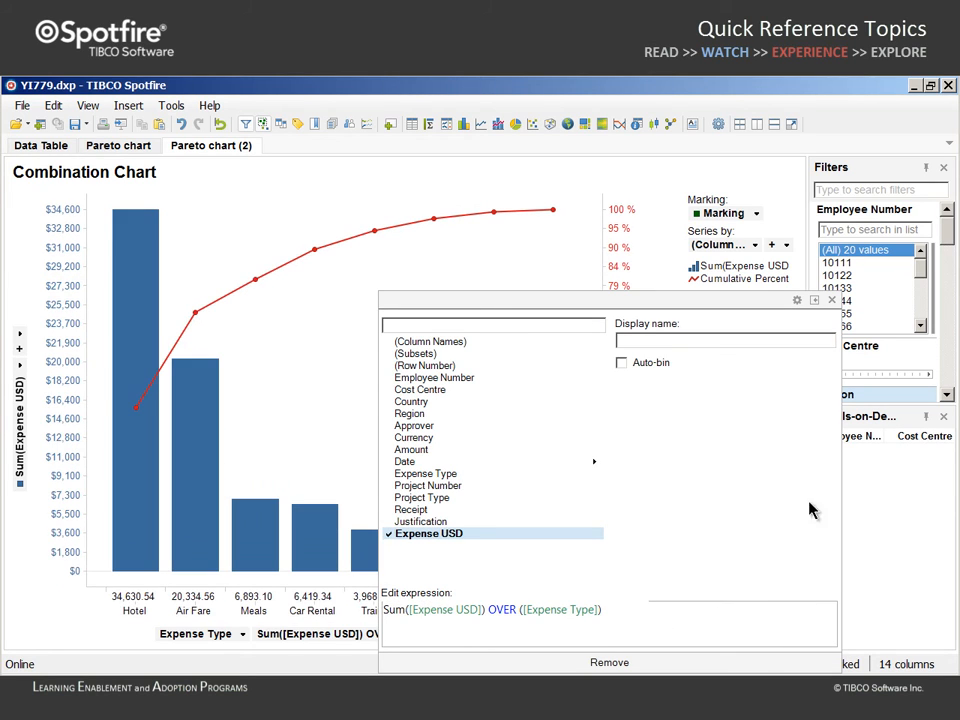
{"action": "left_click", "coordinate": [831, 300]}
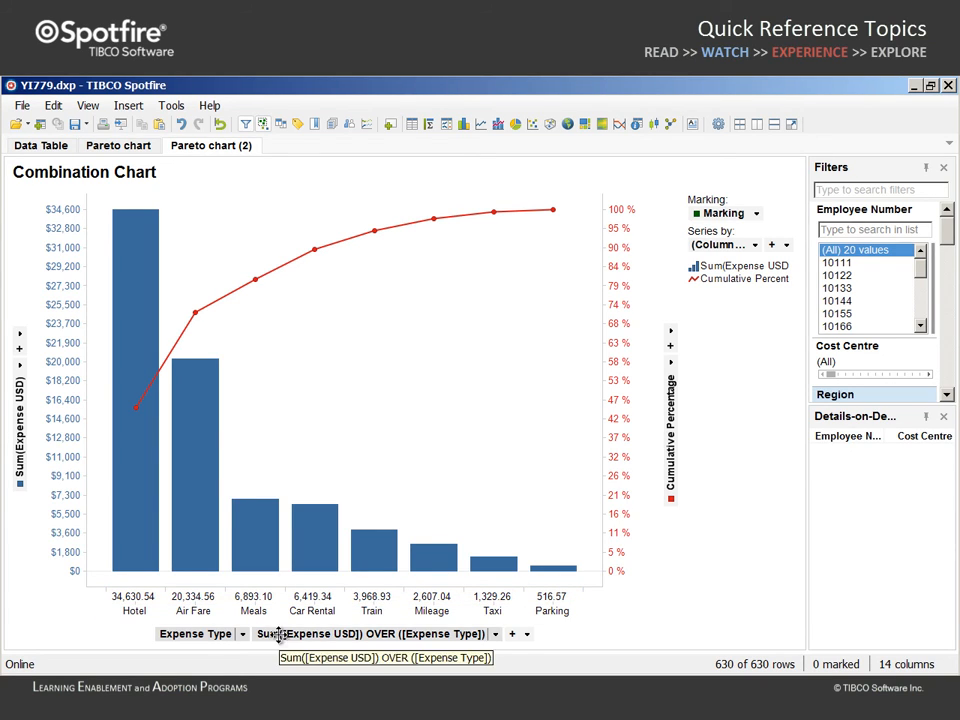
{"action": "left_click_drag", "start_coordinate": [262, 634], "coordinate": [150, 636]}
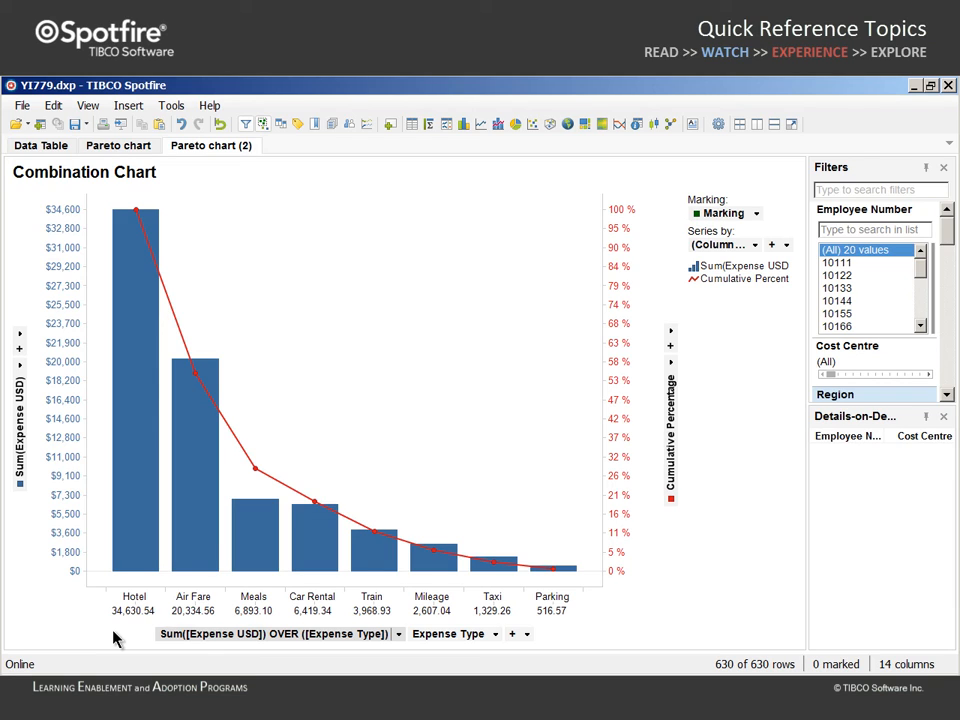
- Replace AllPrevious with AllNext in the Cumulative Percentage expression on the y-axis and apply it
{"action": "left_click", "coordinate": [673, 364]}
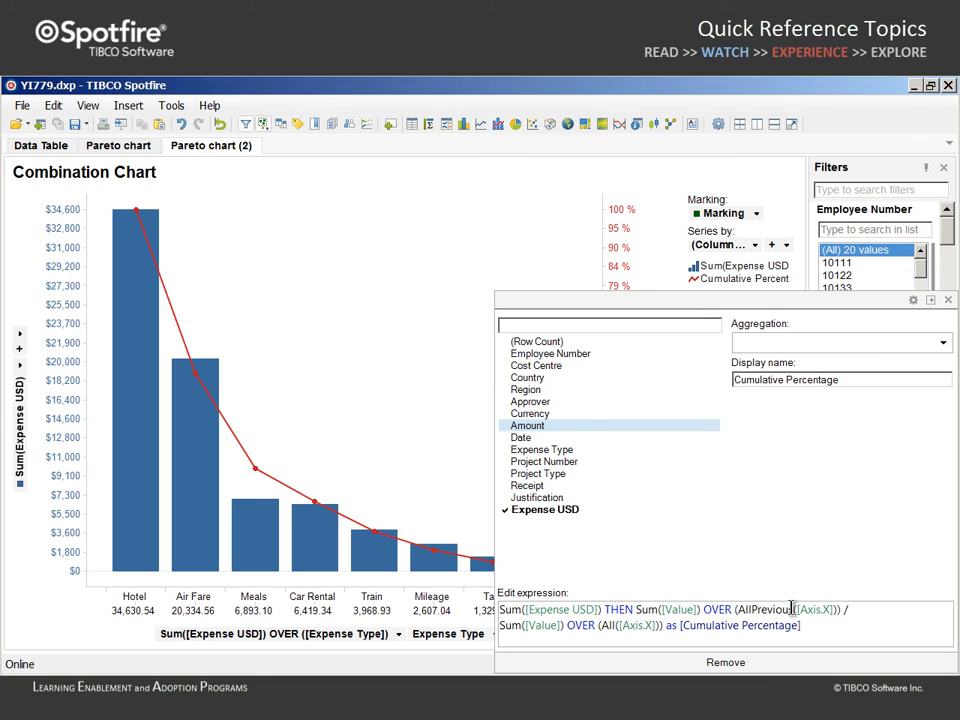
{"action": "left_click_drag", "start_coordinate": [791, 609], "coordinate": [757, 614]}
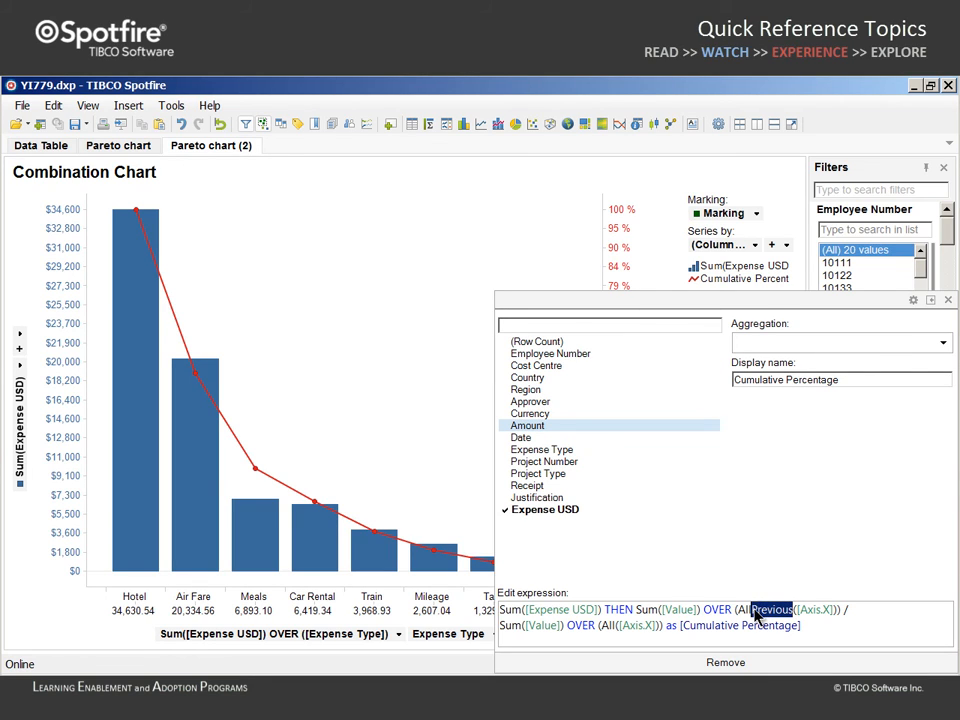
{"action": "type", "text": "Next"}
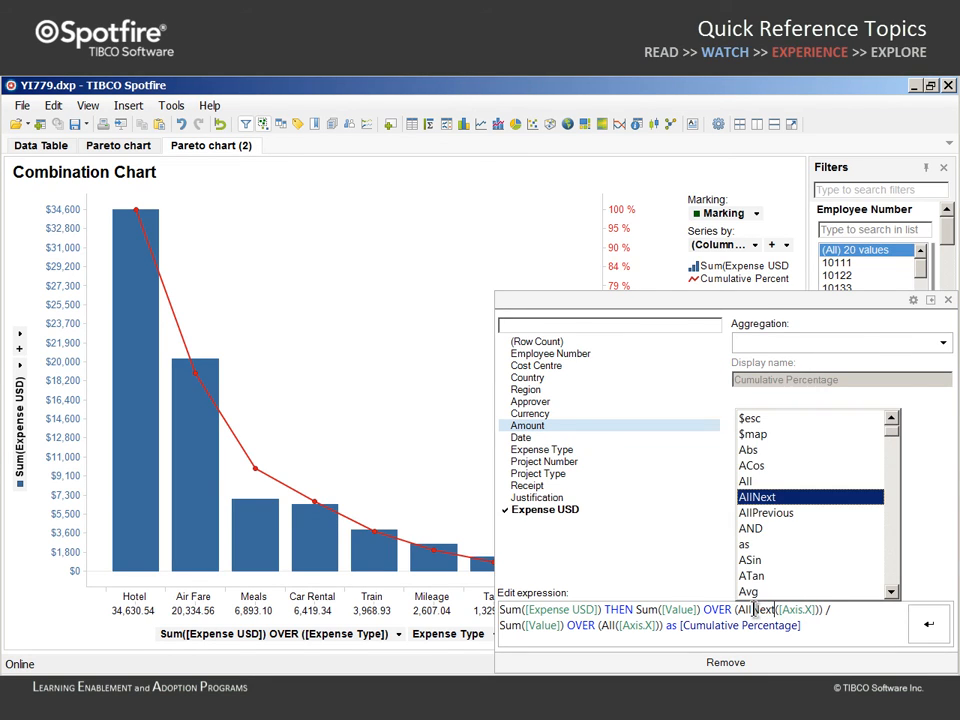
{"action": "left_click", "coordinate": [929, 625]}
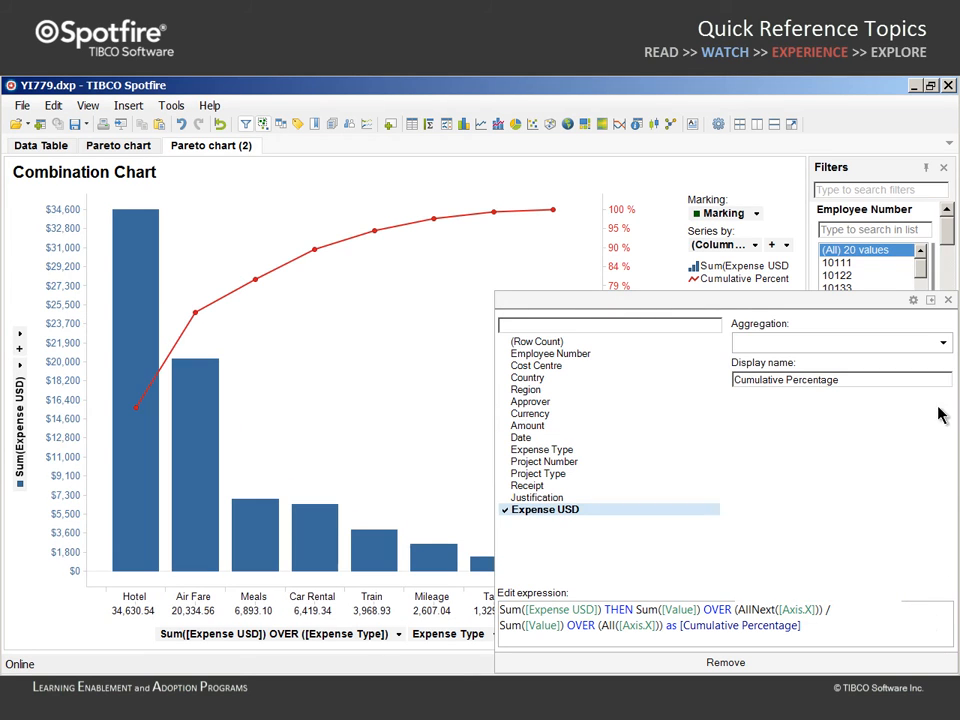
{"action": "left_click", "coordinate": [948, 300]}
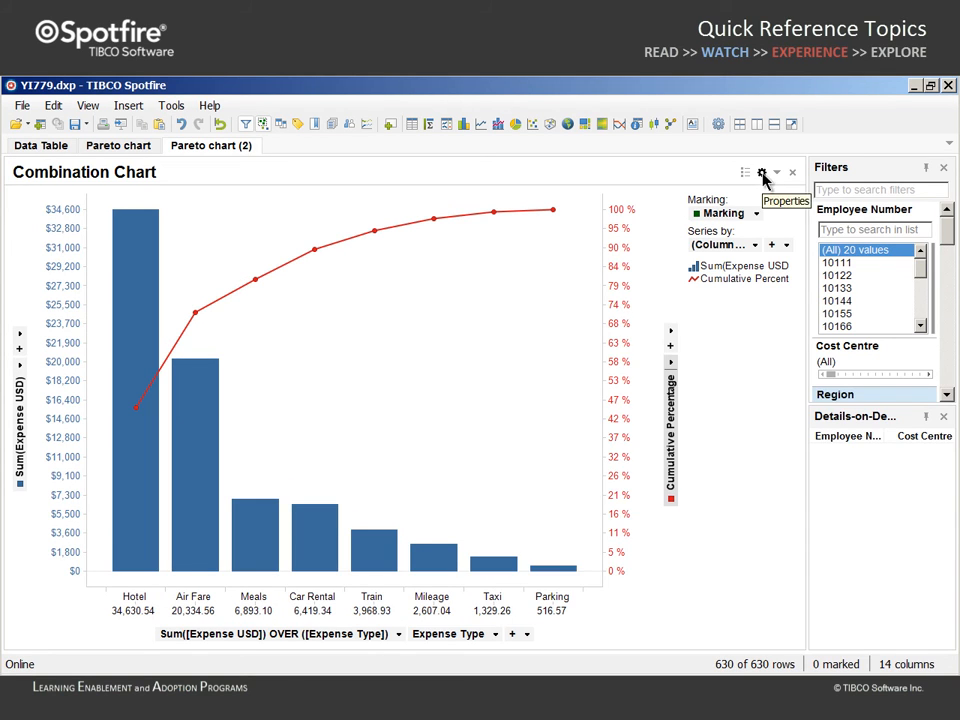
- Set the chart's x-axis expression to evaluate on current filtering only
{"action": "left_click", "coordinate": [762, 174]}
{"action": "left_click", "coordinate": [211, 281]}
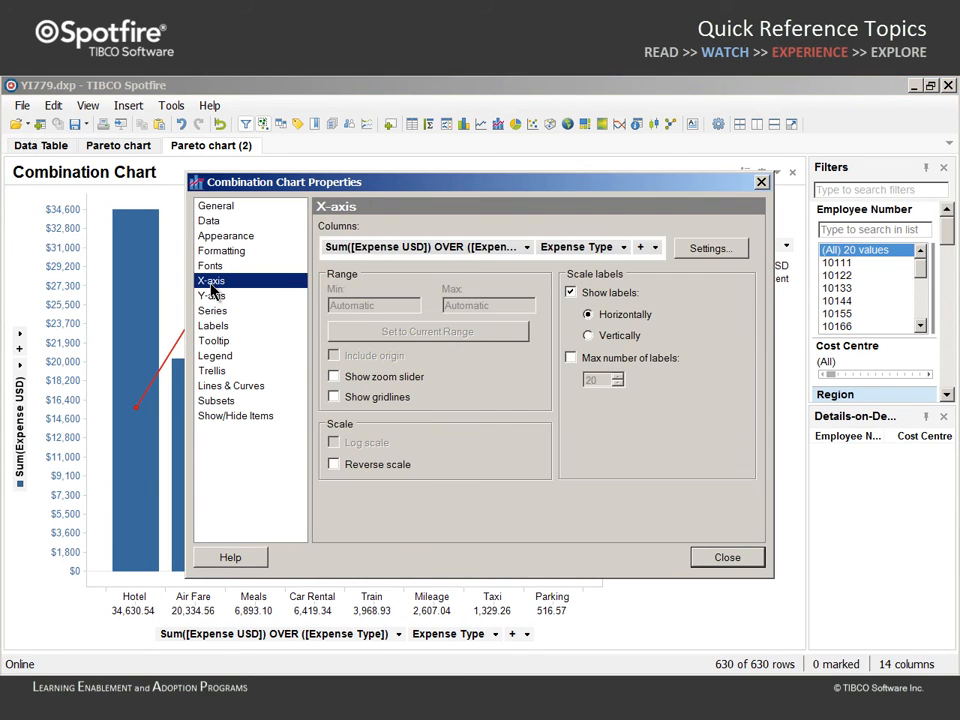
{"action": "left_click", "coordinate": [706, 250]}
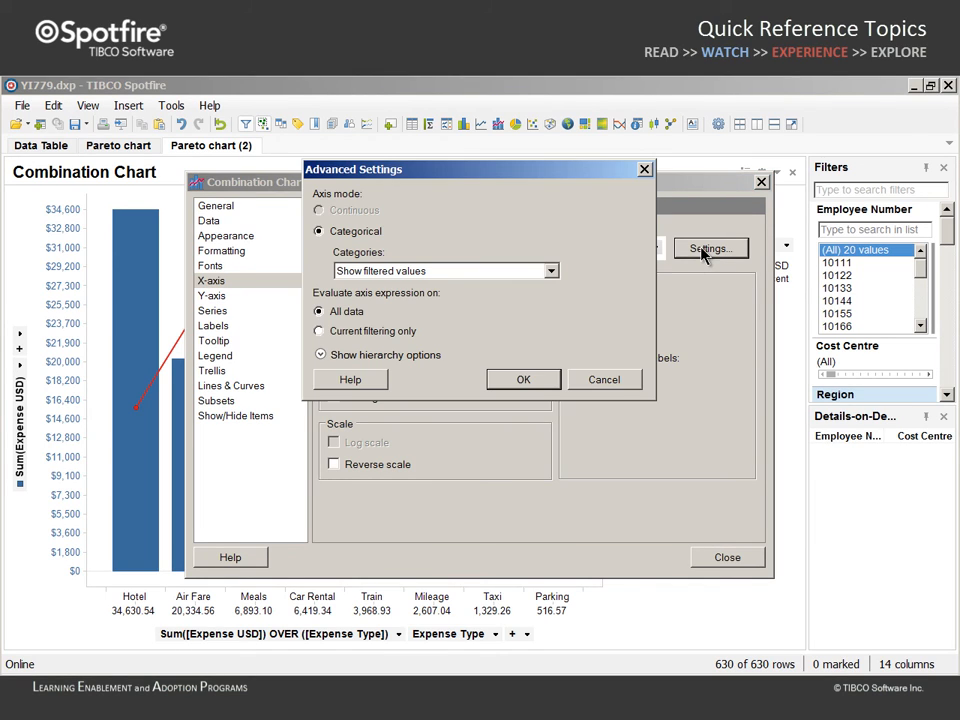
{"action": "left_click", "coordinate": [319, 331]}
{"action": "left_click", "coordinate": [520, 381]}
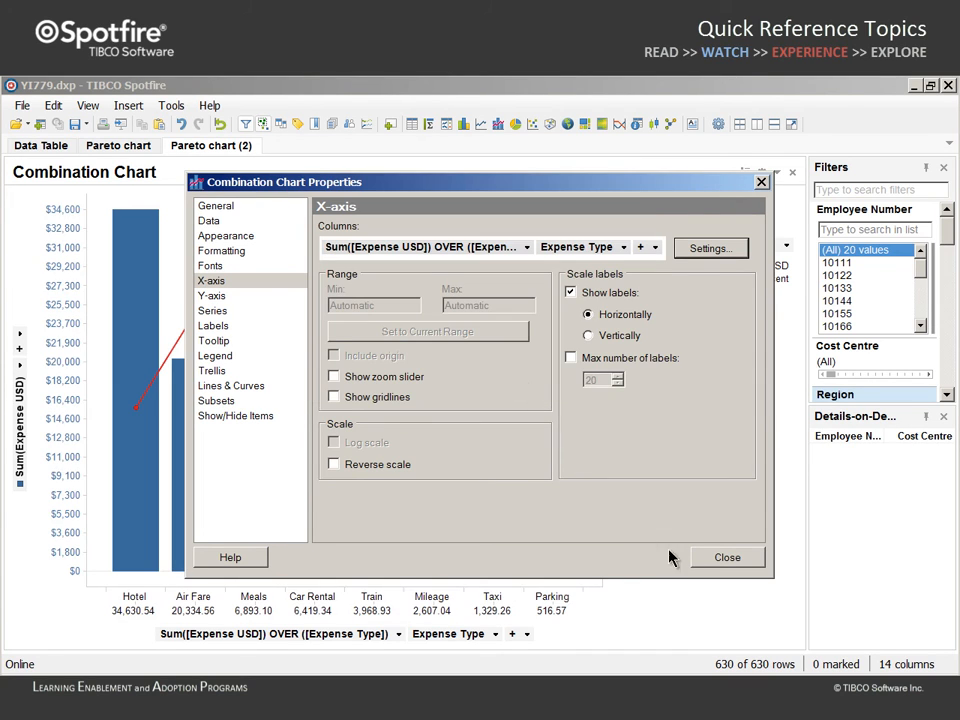
{"action": "left_click", "coordinate": [720, 563]}
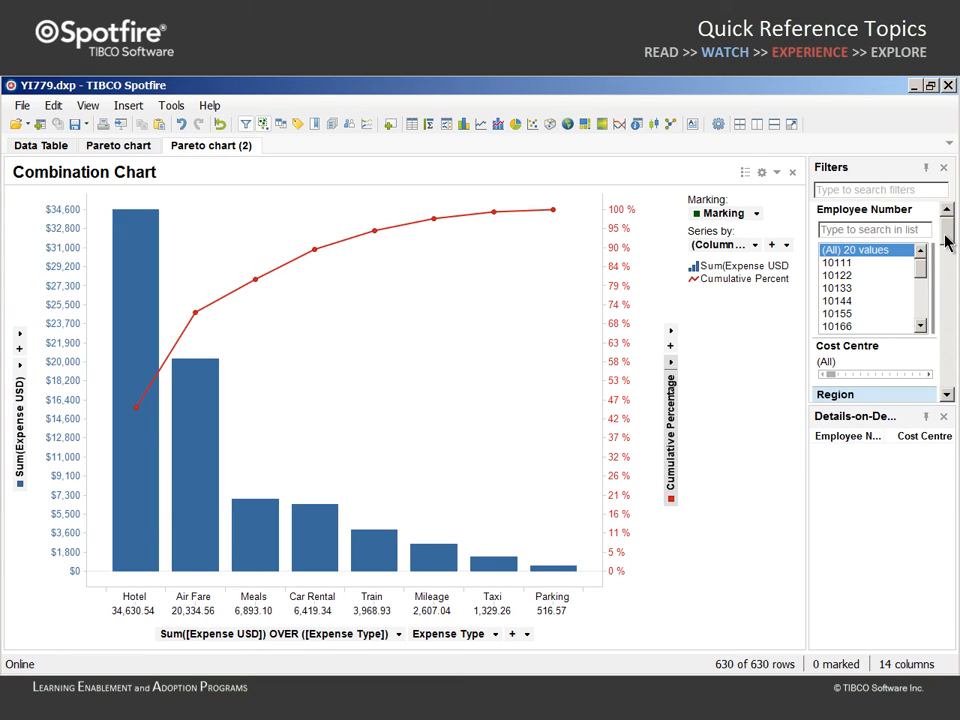
- Exclude North America in the Region filter to compare both Pareto chart pages, and include it again
{"action": "left_click_drag", "start_coordinate": [945, 240], "coordinate": [947, 256]}
{"action": "left_click", "coordinate": [822, 327]}
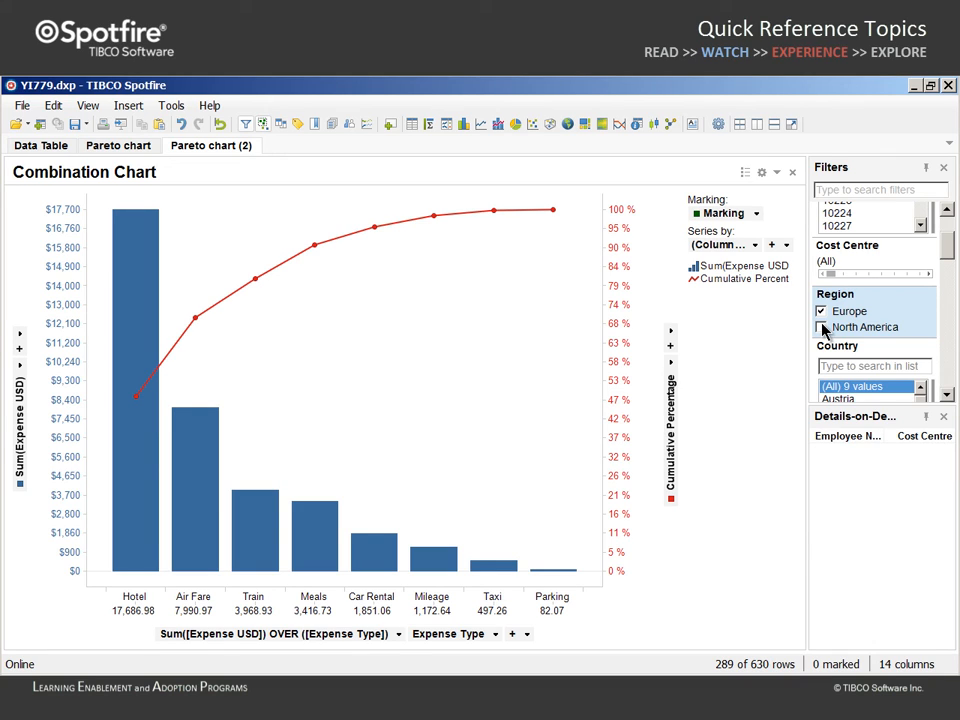
{"action": "left_click", "coordinate": [114, 147]}
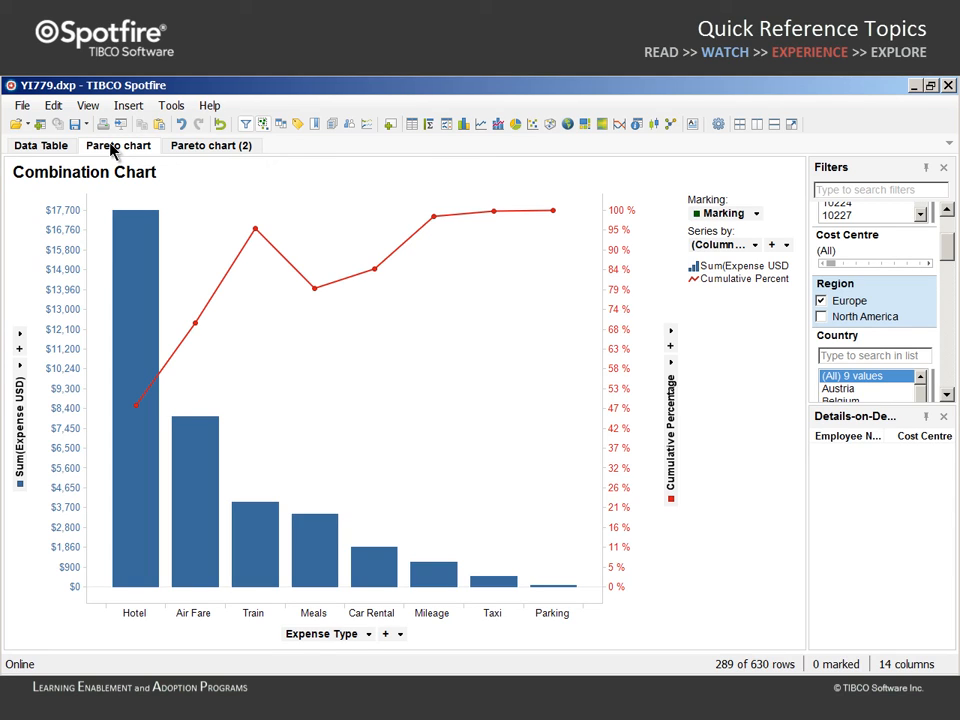
{"action": "left_click", "coordinate": [821, 317]}
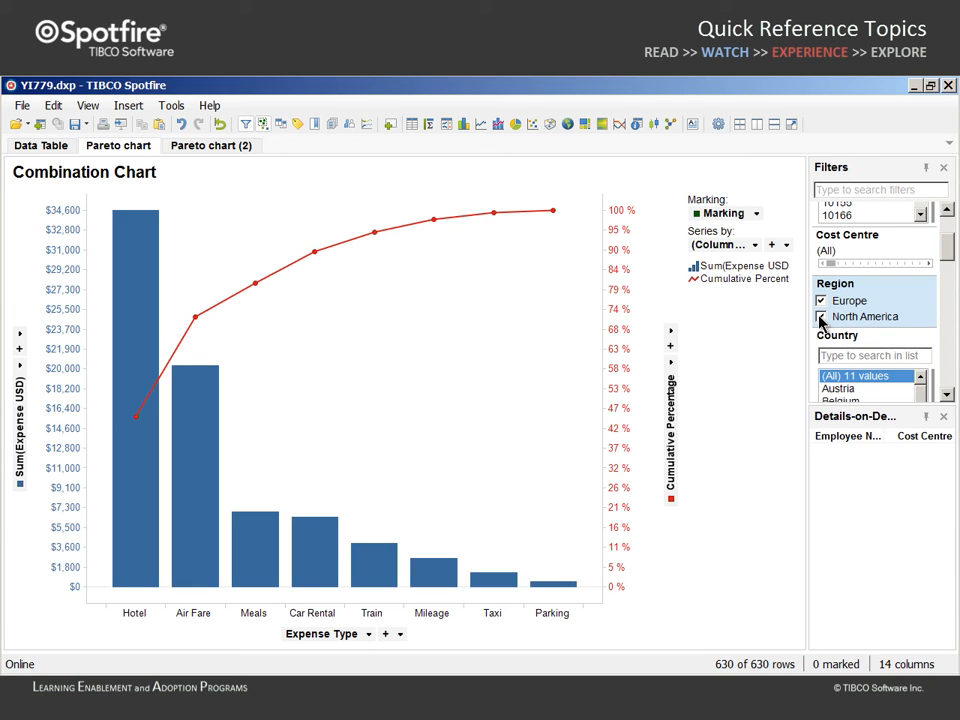
- Save the analysis as a new file named "YI779 updated.dxp"
{"action": "left_click", "coordinate": [22, 105]}
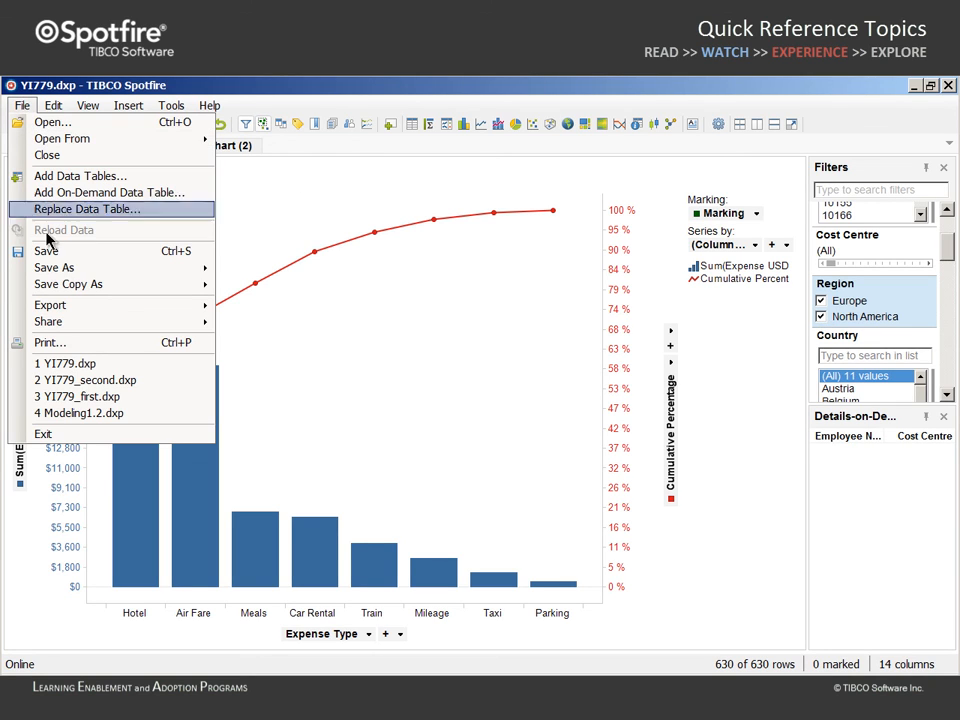
{"action": "mouse_move", "coordinate": [92, 267]}
{"action": "left_click", "coordinate": [252, 269]}
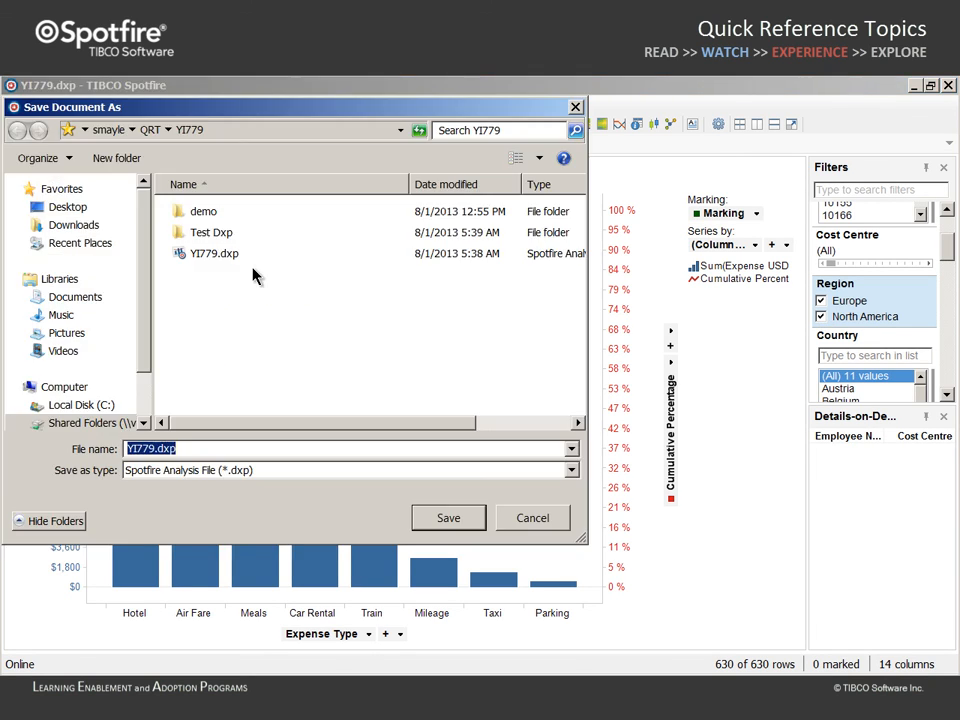
{"action": "left_click", "coordinate": [150, 448]}
{"action": "type", "text": "updated"}
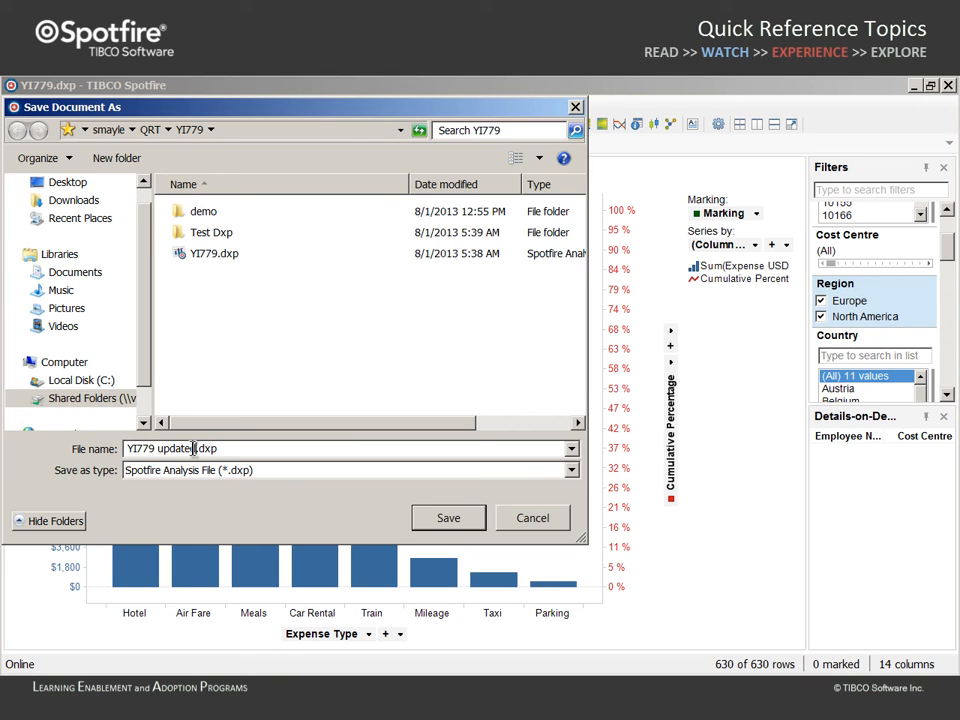
{"action": "left_click", "coordinate": [447, 517]}
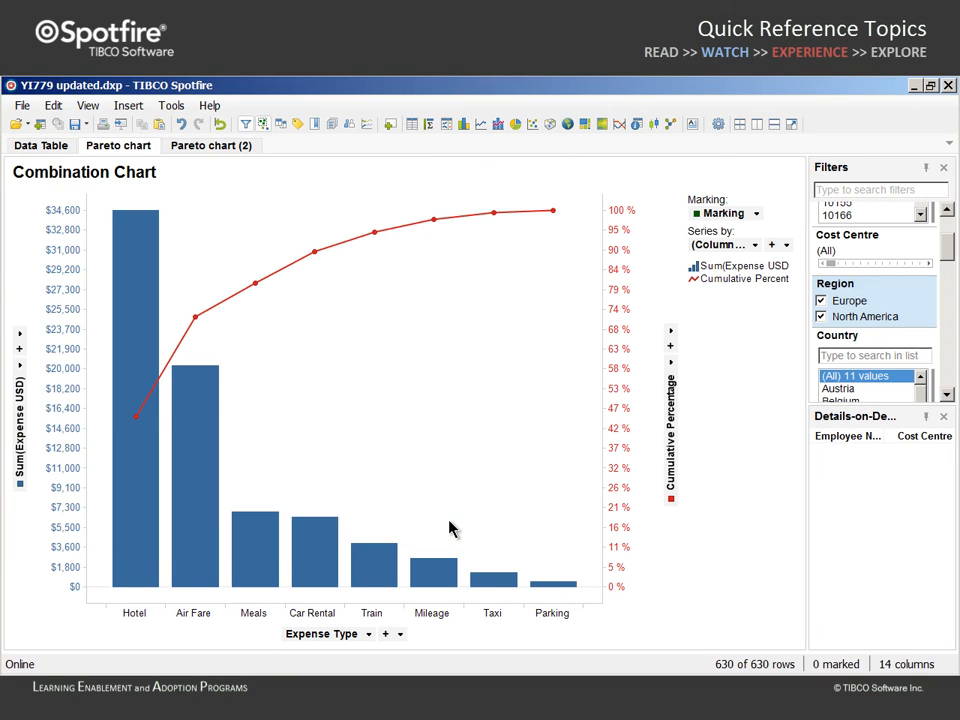
- Replace the data table with a new data table from the file MoreExpenses.txt
{"action": "left_click", "coordinate": [22, 105]}
{"action": "left_click", "coordinate": [60, 209]}
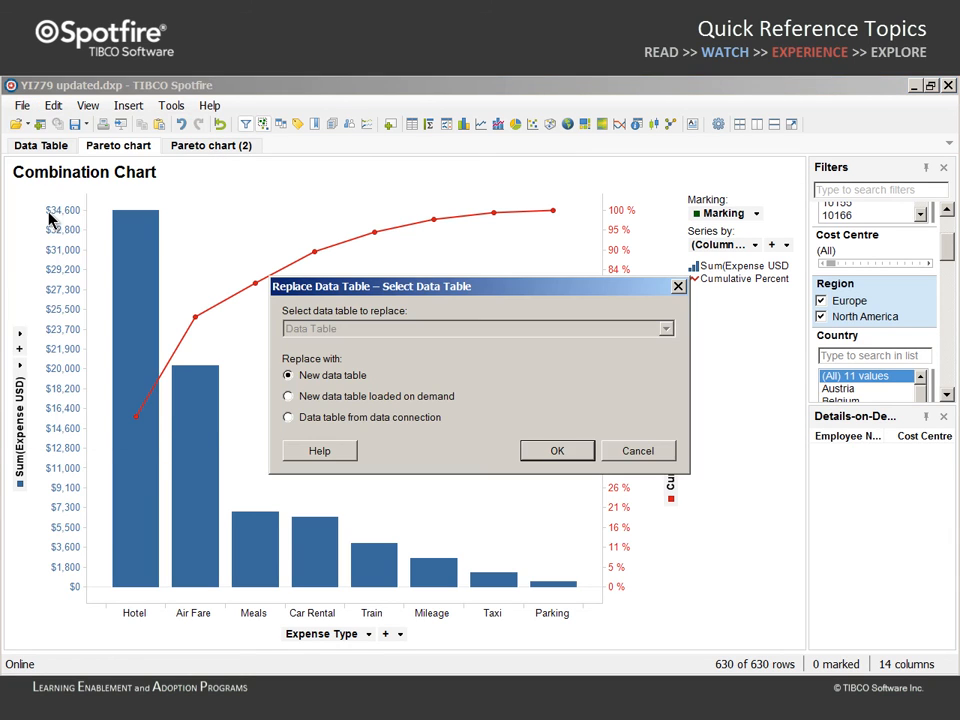
{"action": "left_click", "coordinate": [555, 452]}
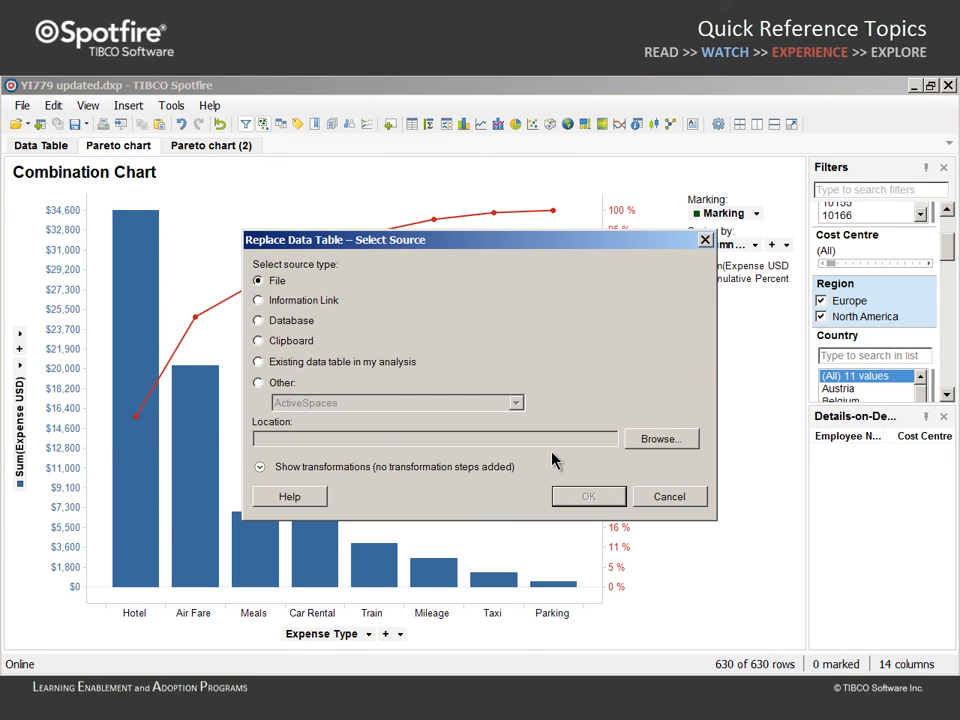
{"action": "left_click", "coordinate": [659, 440]}
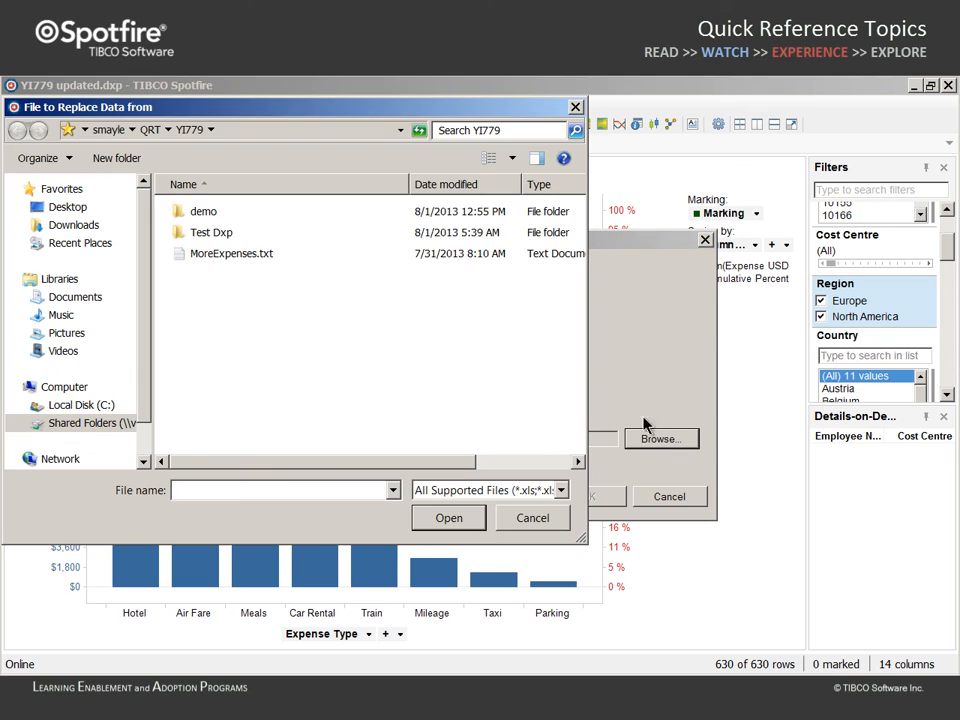
{"action": "left_click", "coordinate": [265, 253]}
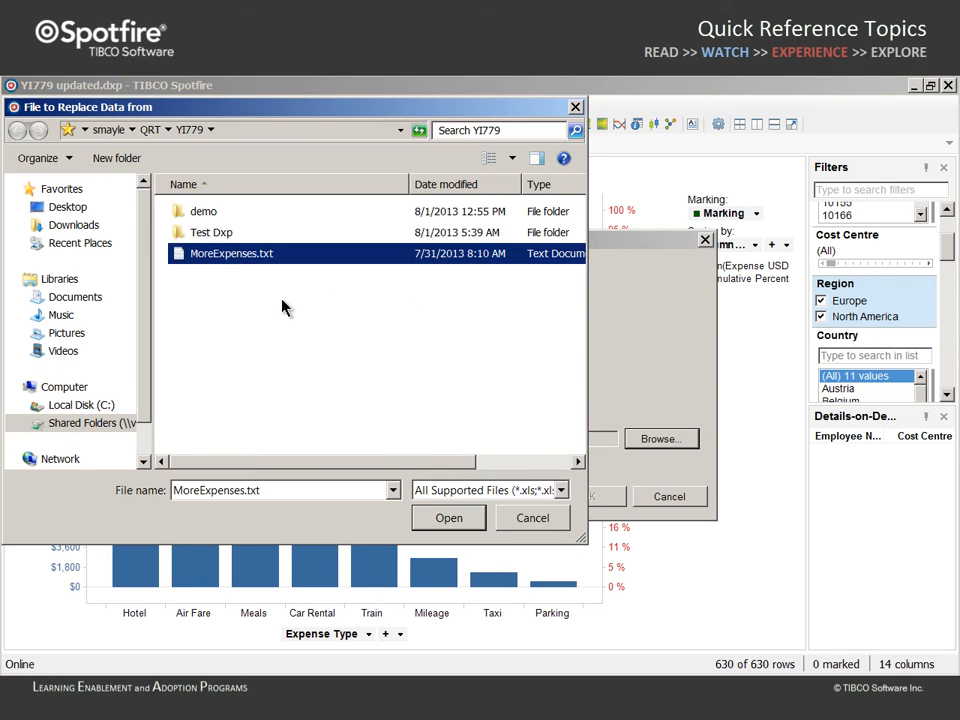
{"action": "left_click", "coordinate": [452, 519]}
{"action": "left_click", "coordinate": [626, 579]}
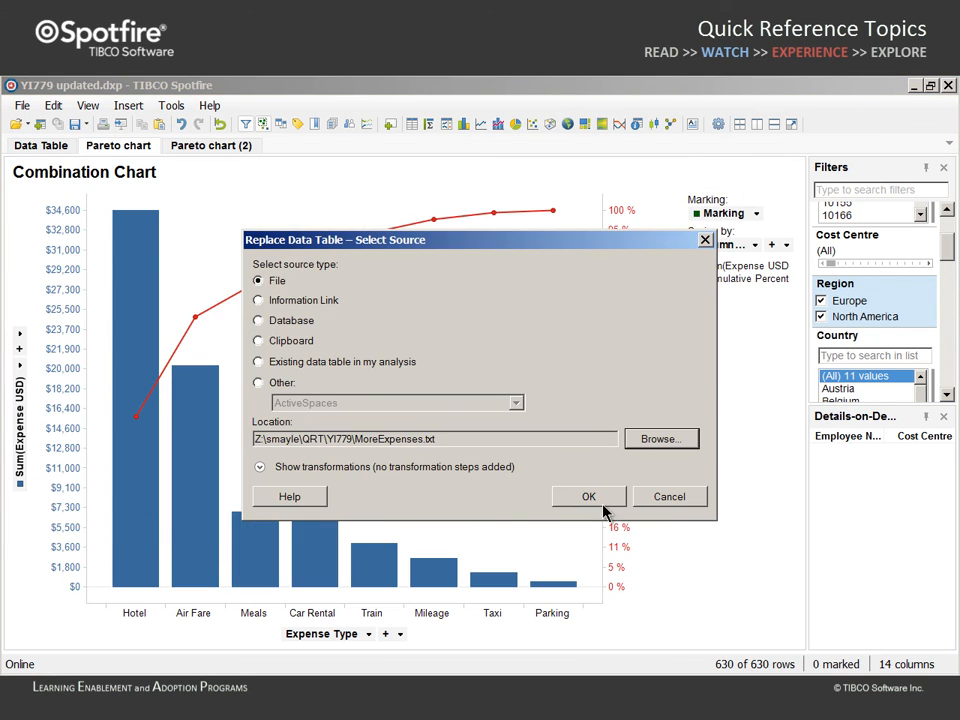
{"action": "left_click", "coordinate": [598, 505]}
- Make the x-axis labels vertical on the Pareto chart page and enlarge the label area to fit the full expense type names
{"action": "right_click", "coordinate": [352, 612]}
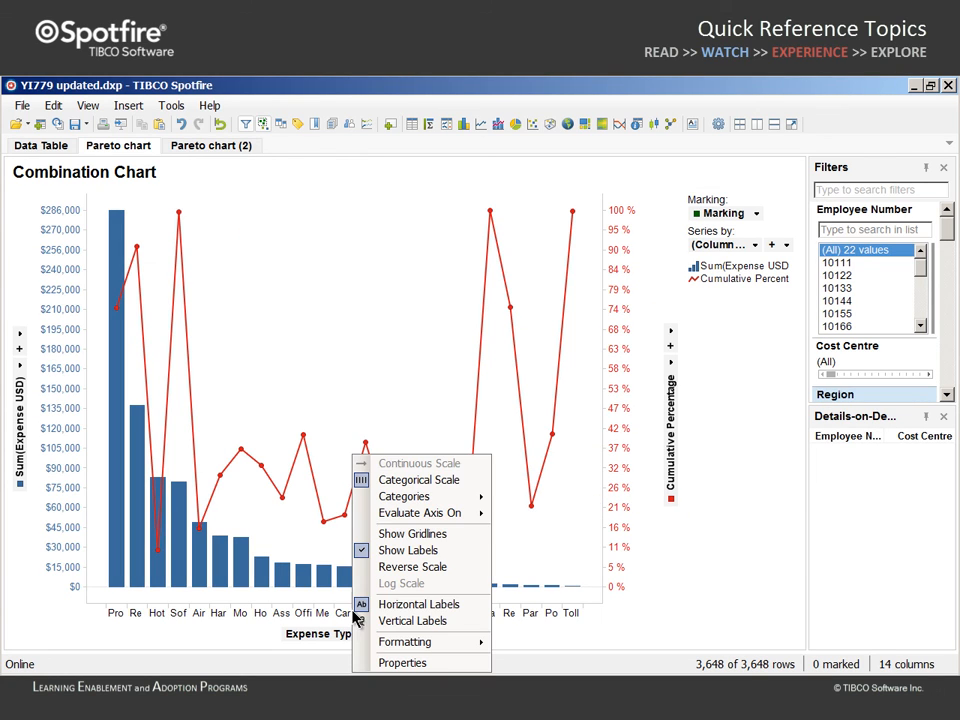
{"action": "left_click", "coordinate": [397, 621]}
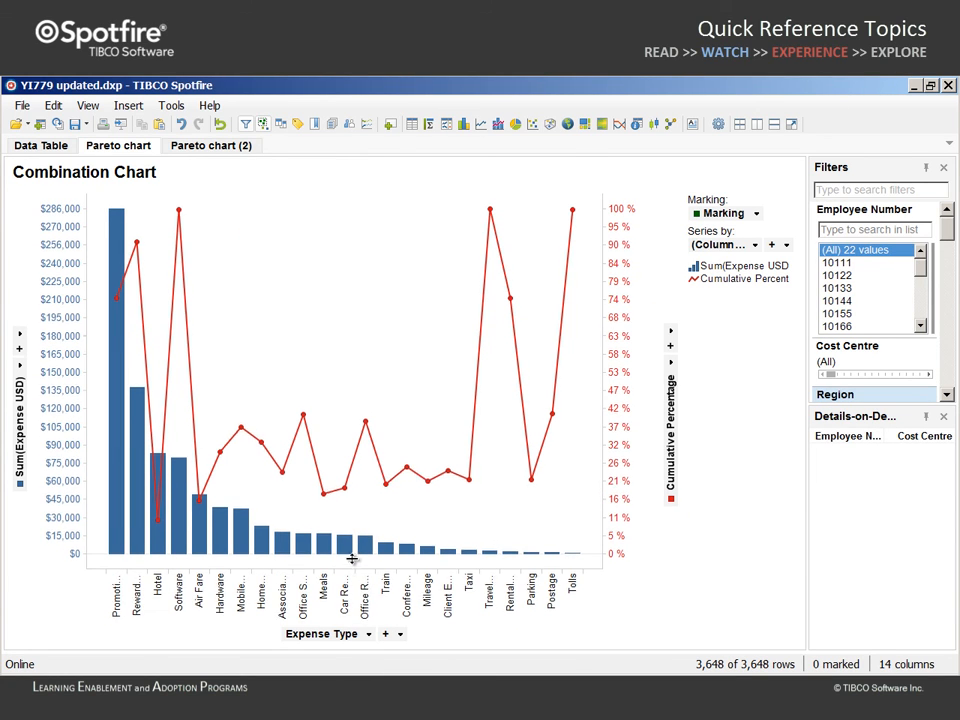
{"action": "left_click_drag", "start_coordinate": [353, 561], "coordinate": [352, 495]}
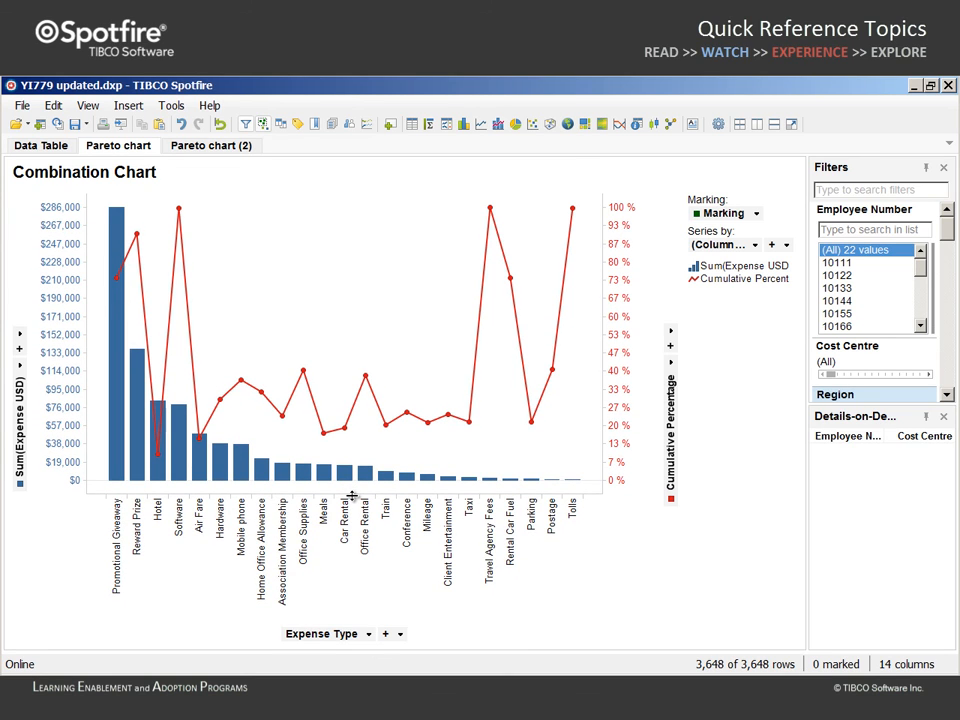
- On the Pareto chart (2) page, make the x-axis labels vertical, enlarge their area, and inspect the Software point's cumulative percentage
{"action": "left_click", "coordinate": [225, 147]}
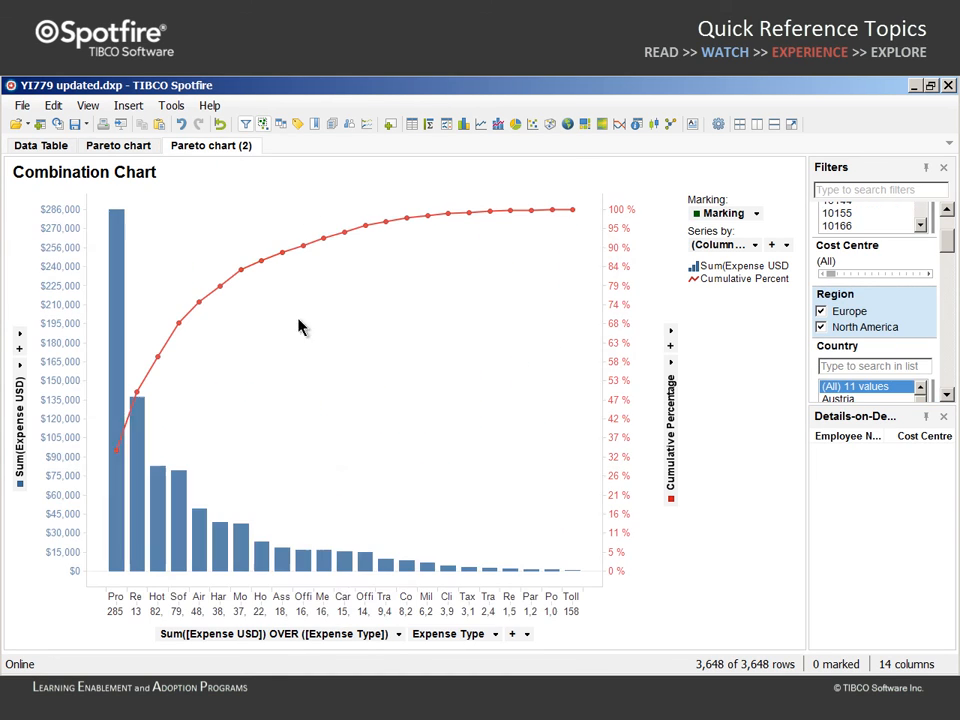
{"action": "right_click", "coordinate": [343, 606]}
{"action": "left_click", "coordinate": [367, 623]}
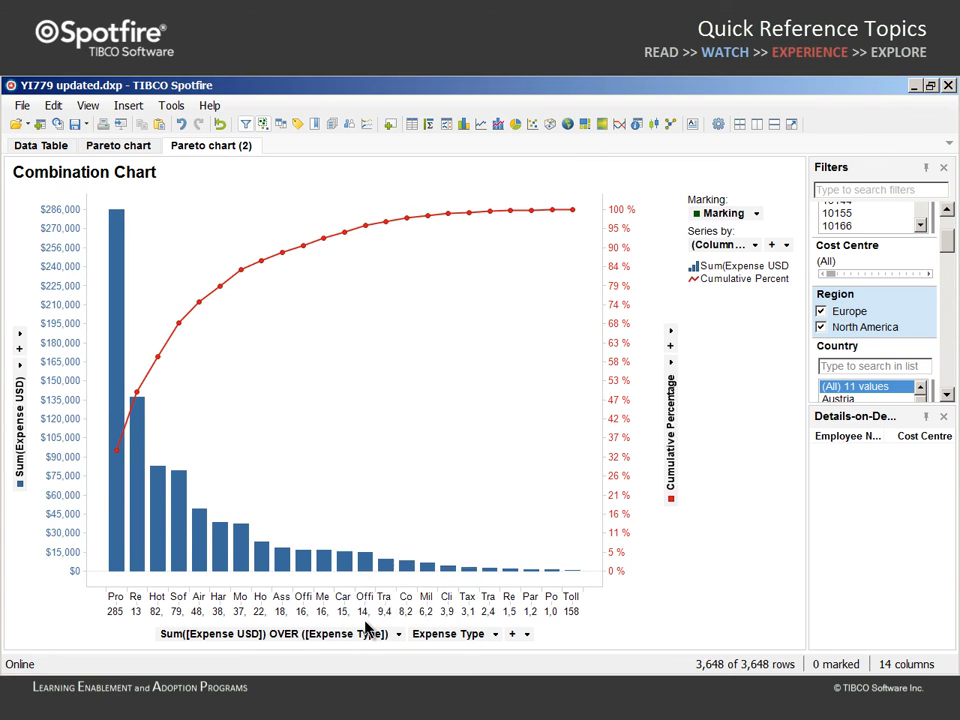
{"action": "left_click_drag", "start_coordinate": [360, 536], "coordinate": [360, 436]}
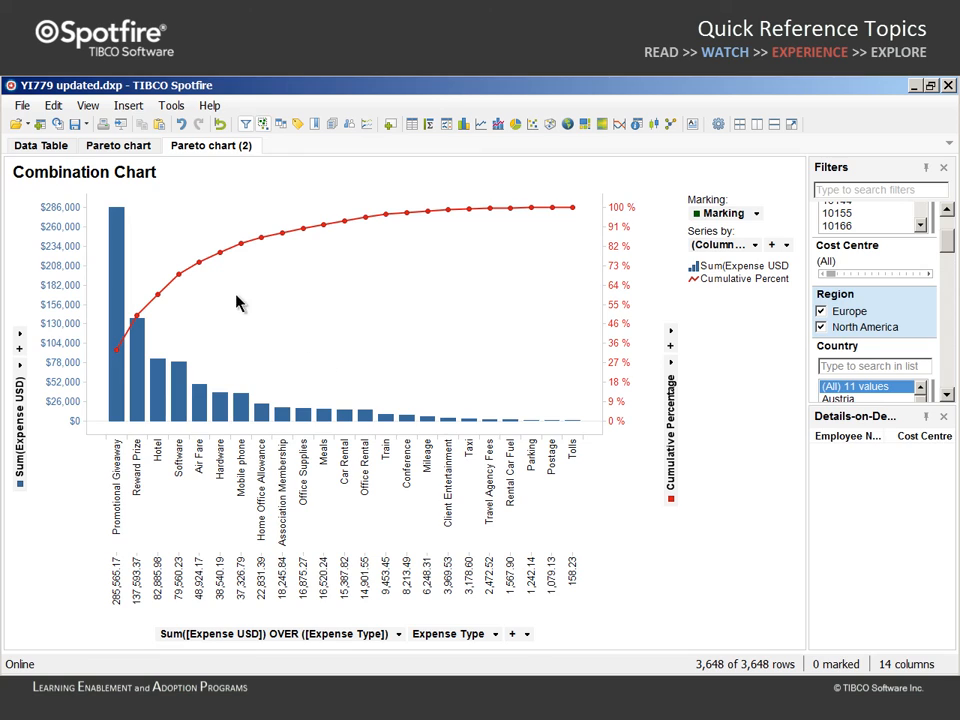
{"action": "mouse_move", "coordinate": [180, 277]}
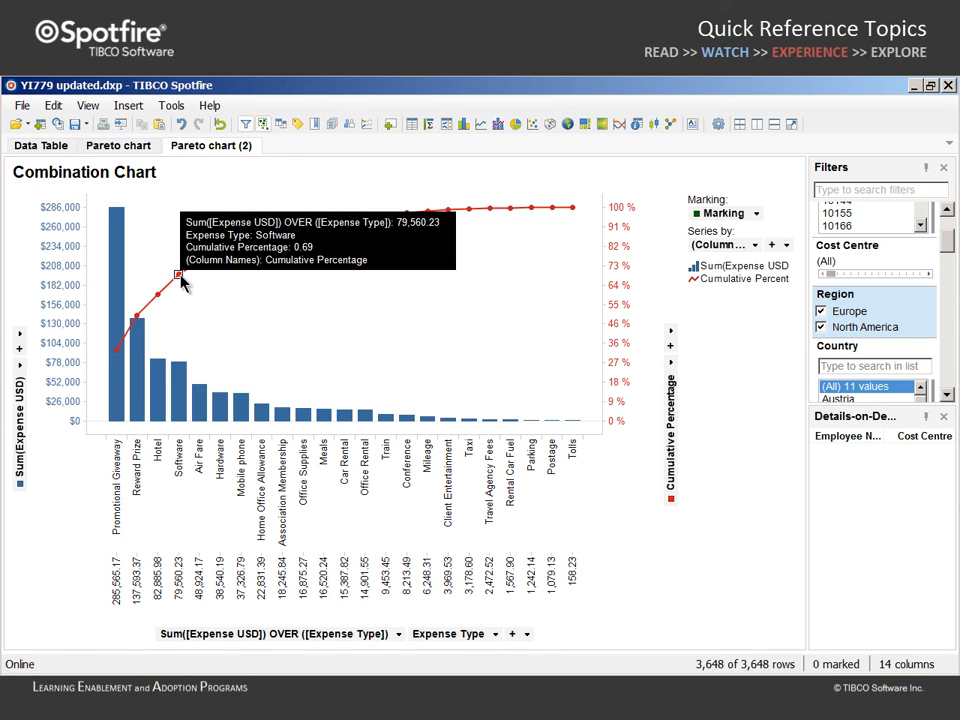